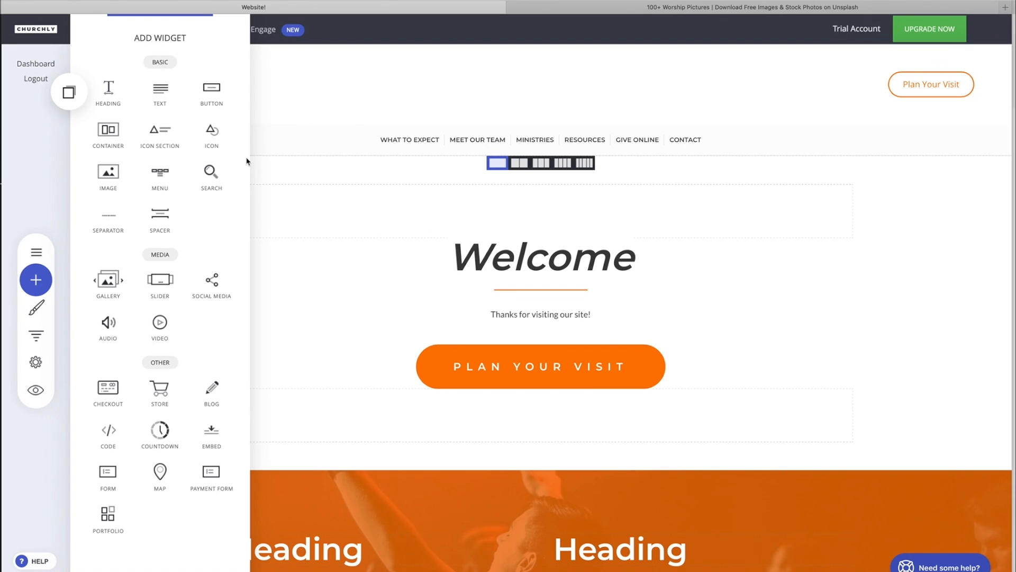
- Close the widget panel and scroll through the homepage to review the Welcome and orange Heading sections
left_click(325, 345)
scroll(325, 345, "down", 2)
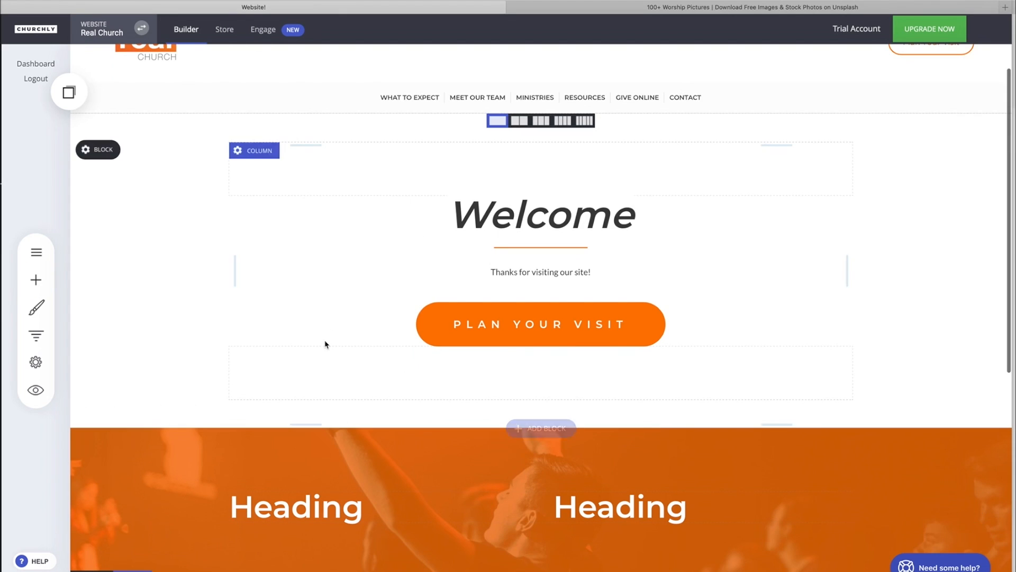
scroll(325, 345, "down", 4)
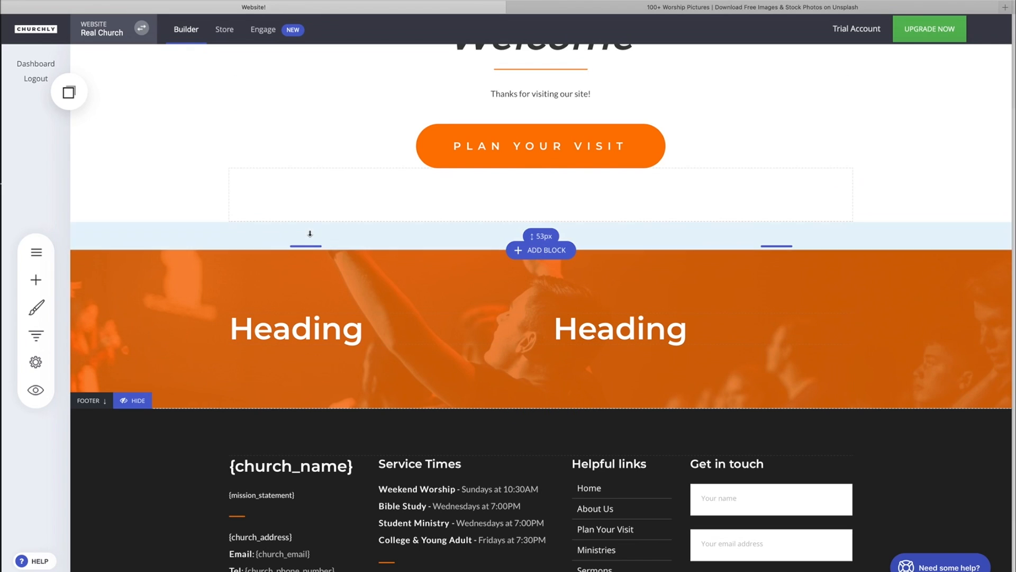
scroll(334, 265, "up", 5)
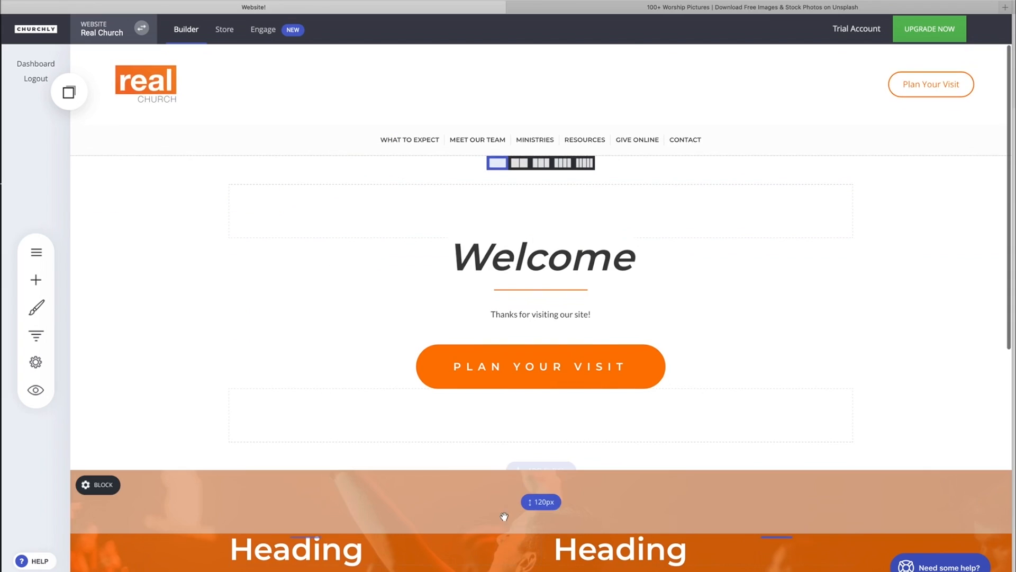
scroll(503, 516, "down", 4)
scroll(423, 366, "down", 1)
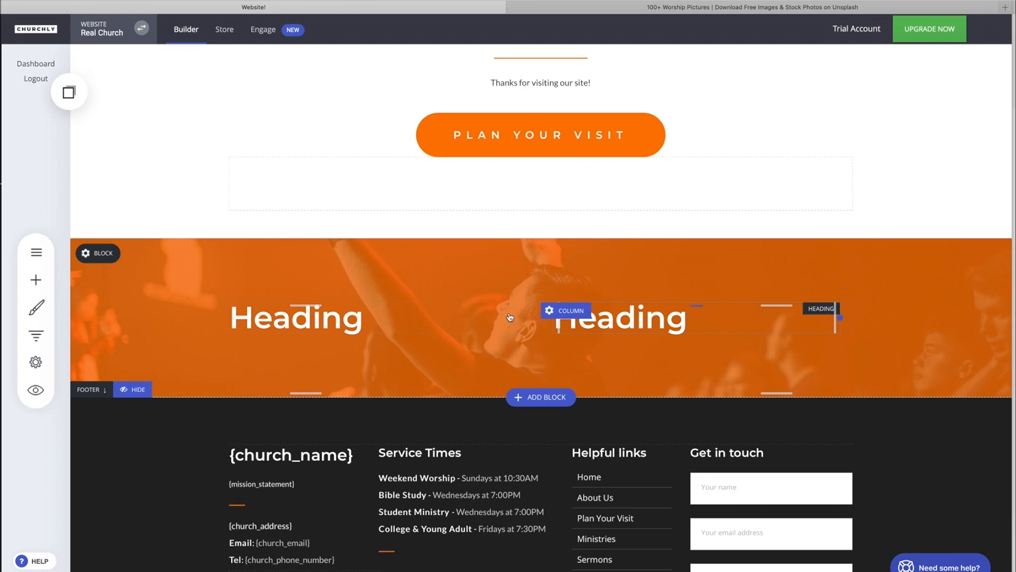
scroll(145, 315, "up", 5)
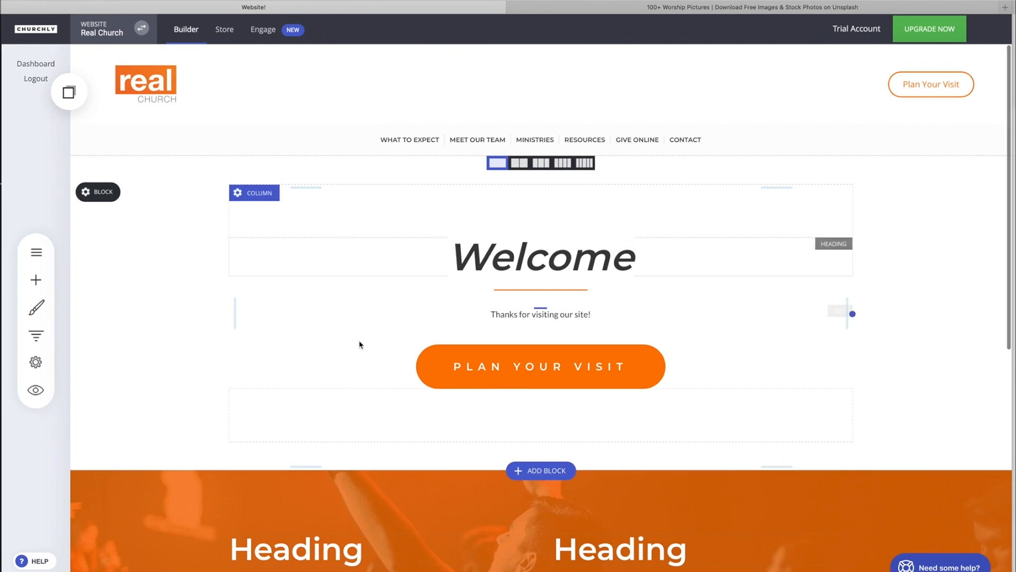
scroll(359, 344, "down", 1)
scroll(360, 342, "down", 5)
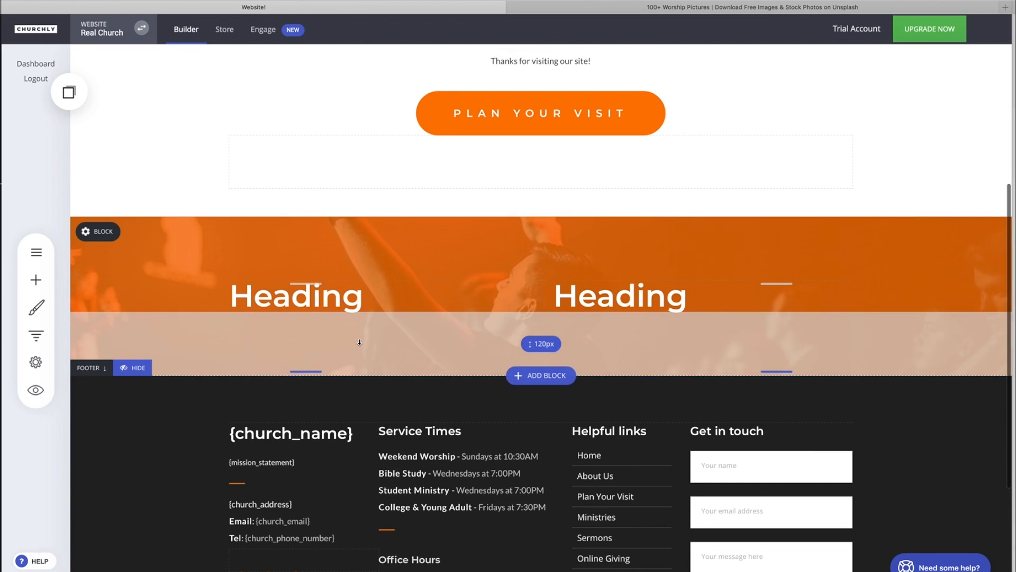
scroll(359, 341, "down", 1)
- Add an Icon Section widget under the left Heading of the orange block and choose the heart icon for it
left_click(38, 282)
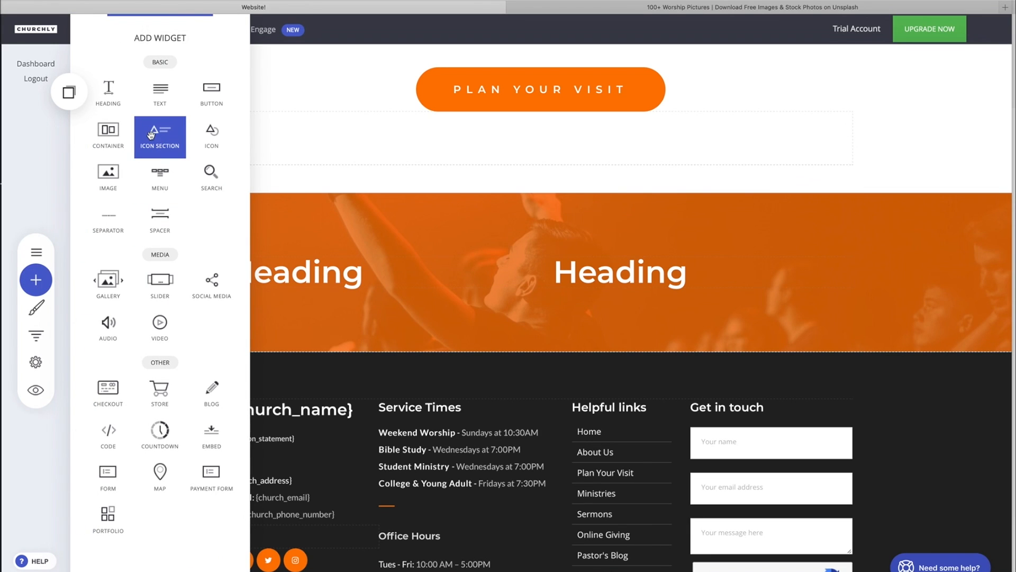
left_click_drag(158, 133, 309, 290)
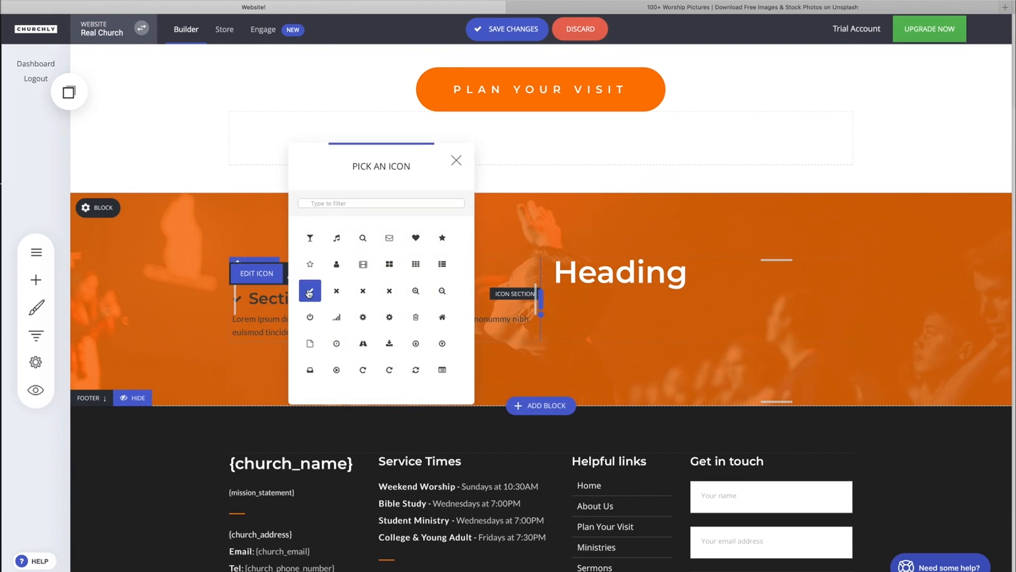
left_click_drag(364, 163, 624, 176)
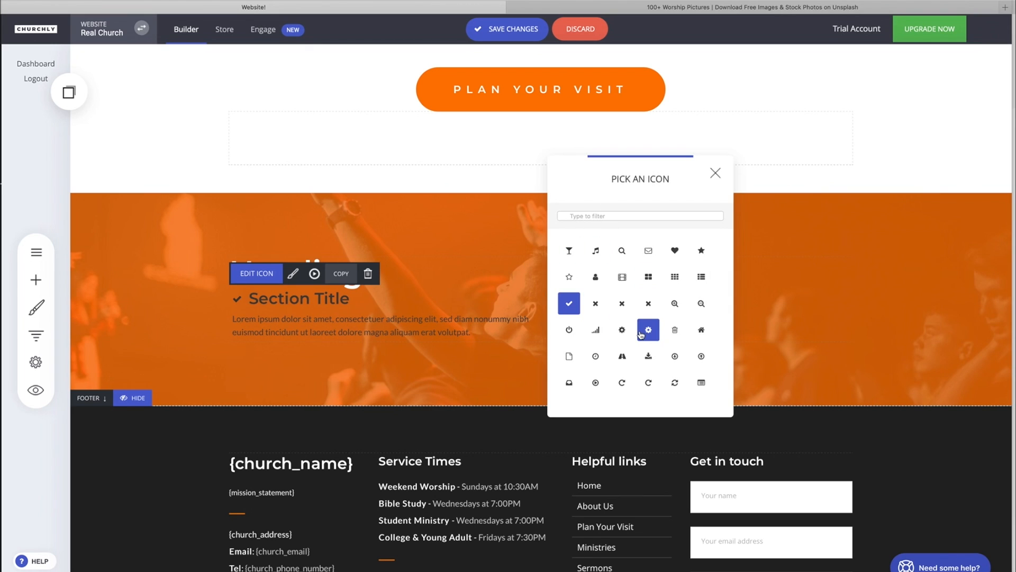
scroll(640, 333, "down", 15)
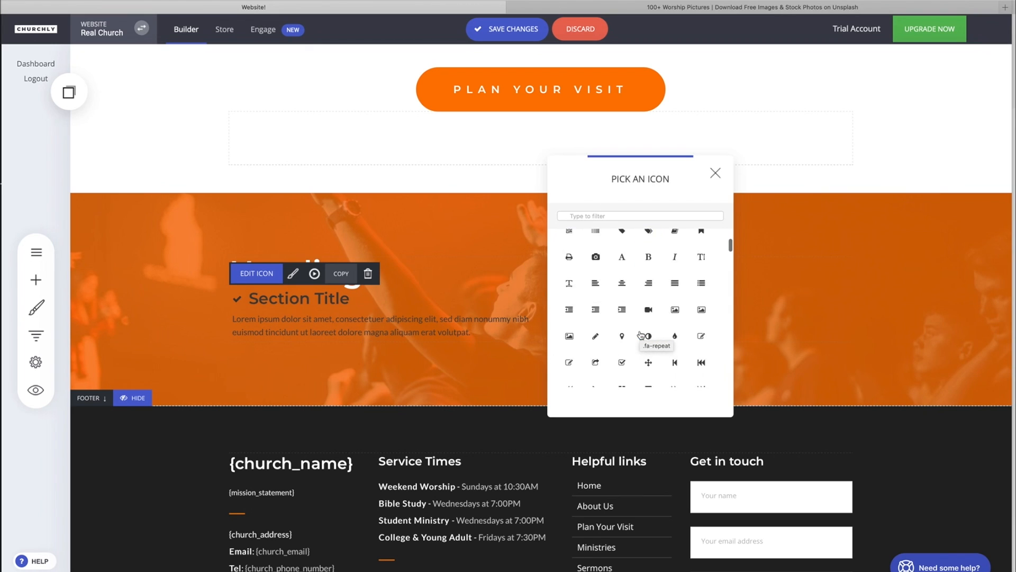
scroll(641, 334, "down", 10)
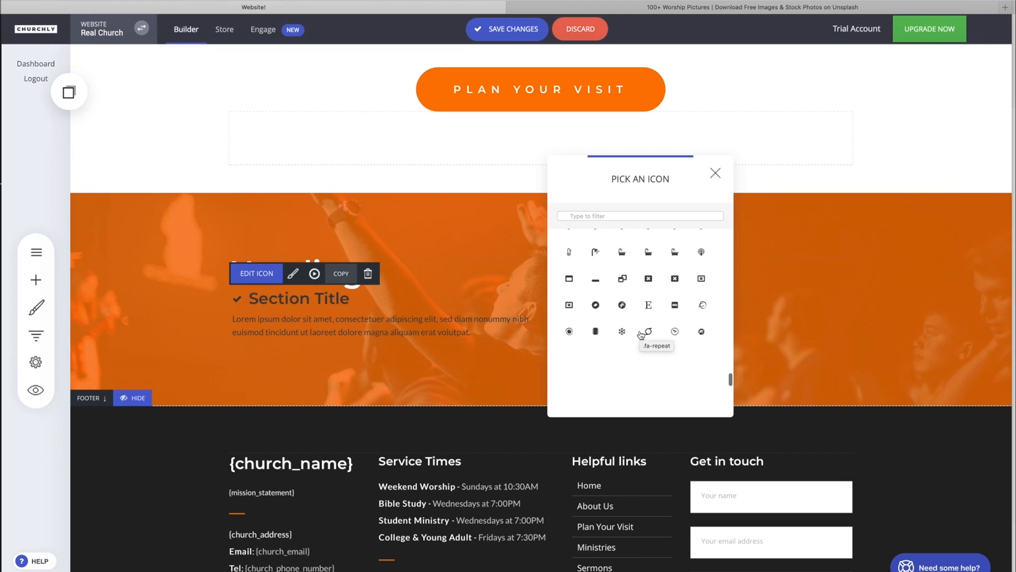
scroll(640, 335, "up", 10)
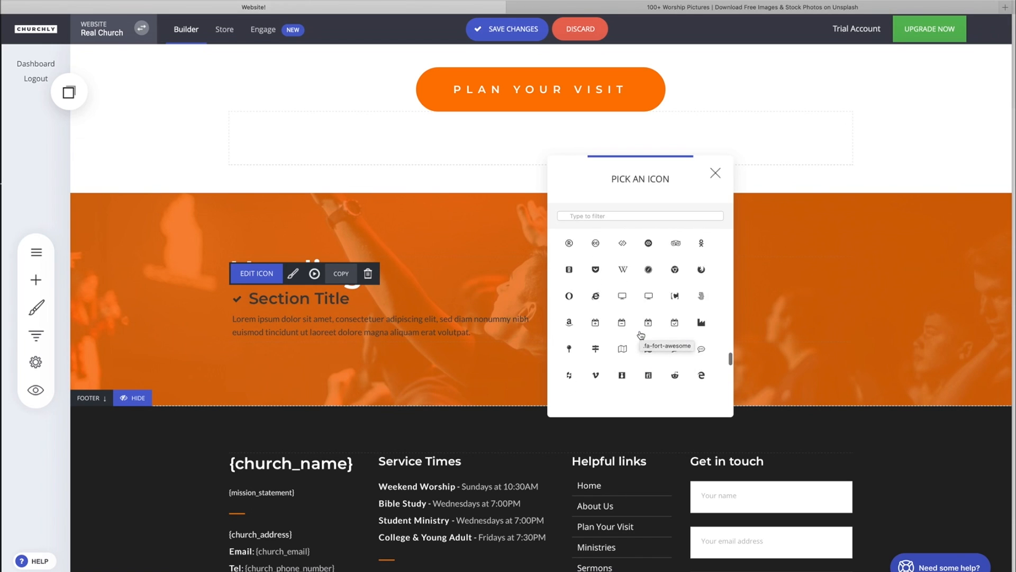
scroll(640, 334, "up", 3)
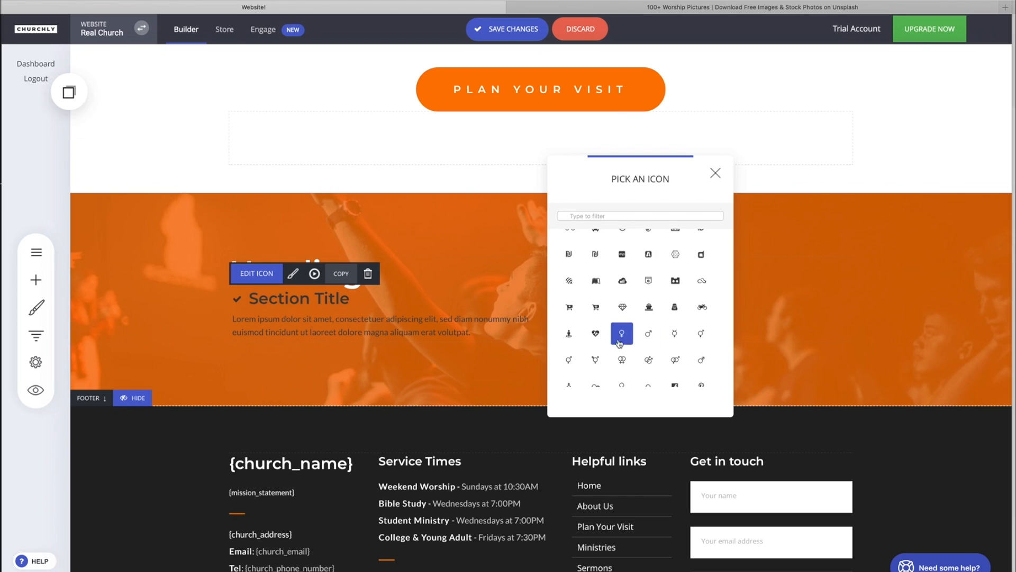
left_click(595, 333)
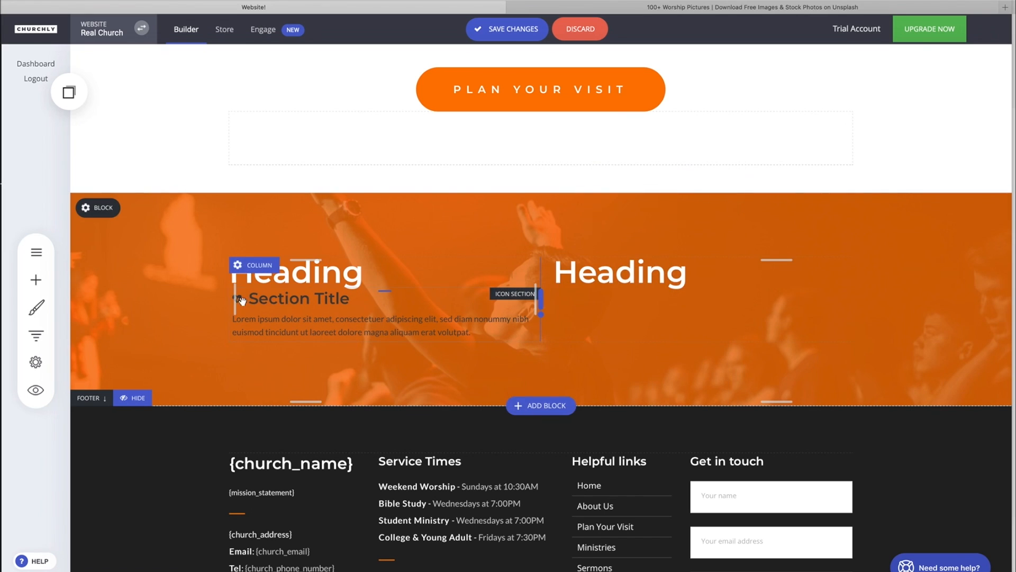
- Open the icon section's styling and set its layout to the icon beside the title and text
left_click(285, 301)
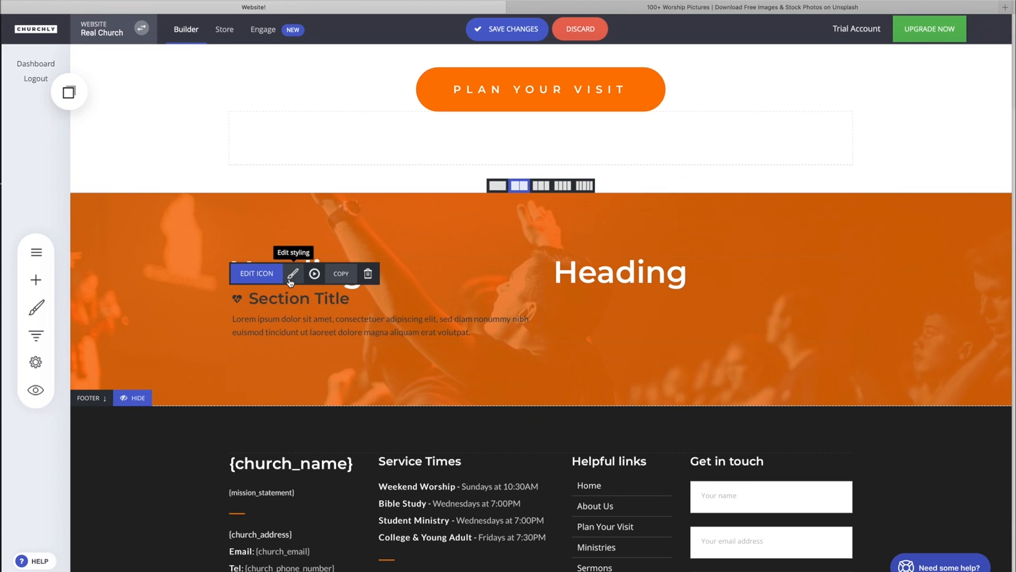
left_click(292, 274)
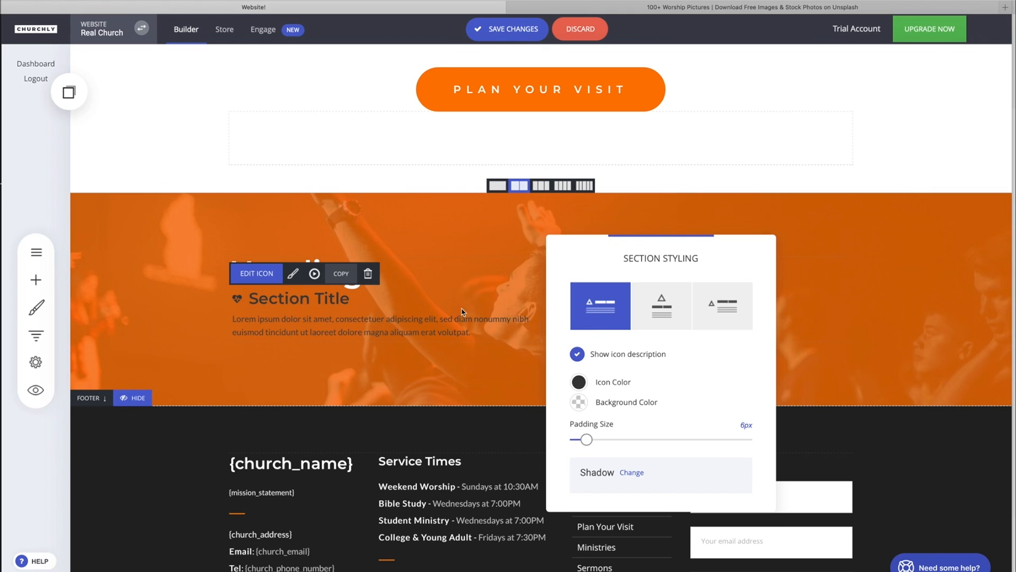
left_click(662, 318)
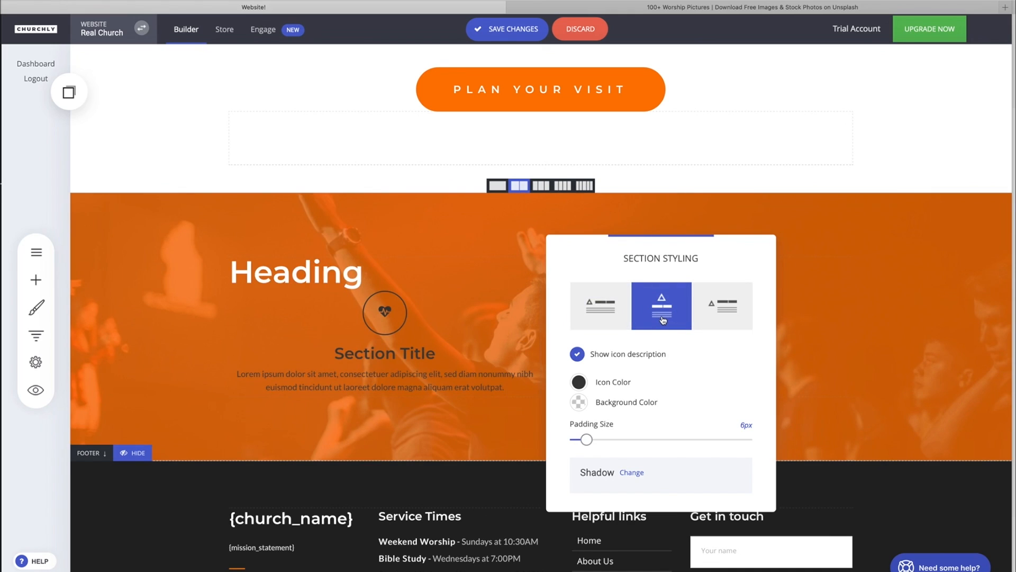
left_click(722, 314)
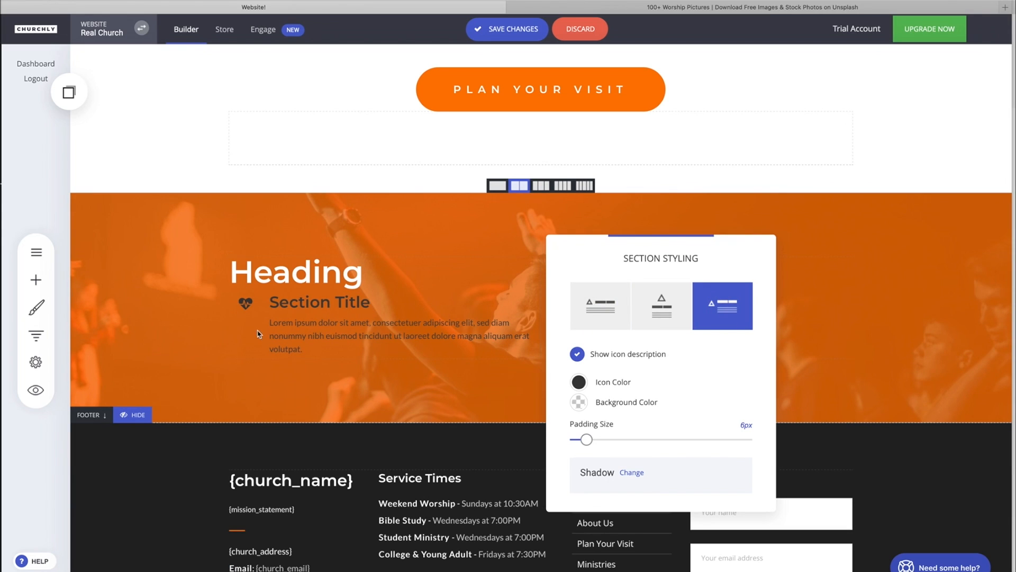
left_click(601, 318)
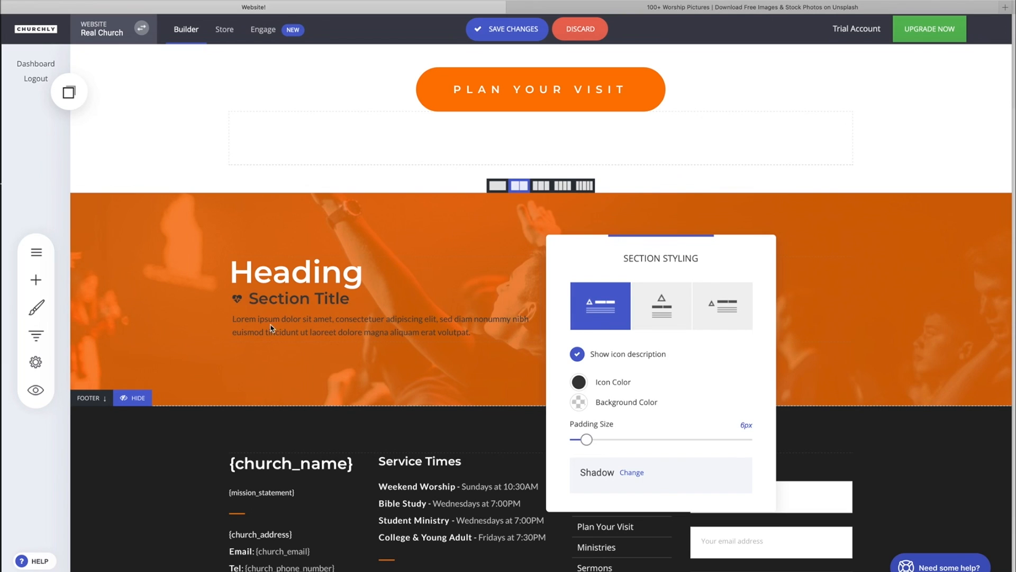
left_click(722, 310)
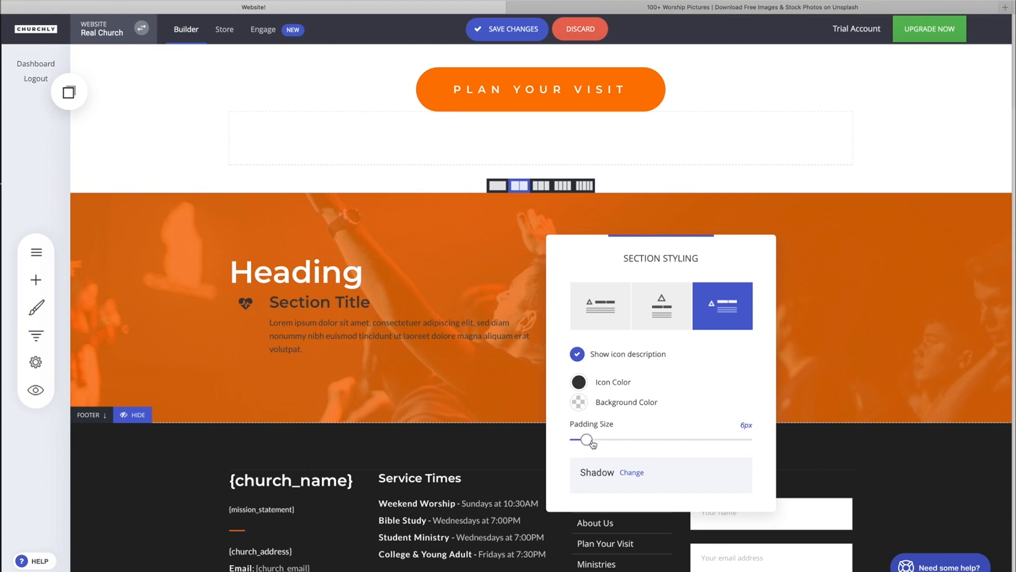
- Set the padding size to 0 px and the icon colour to white
left_click_drag(586, 440, 529, 443)
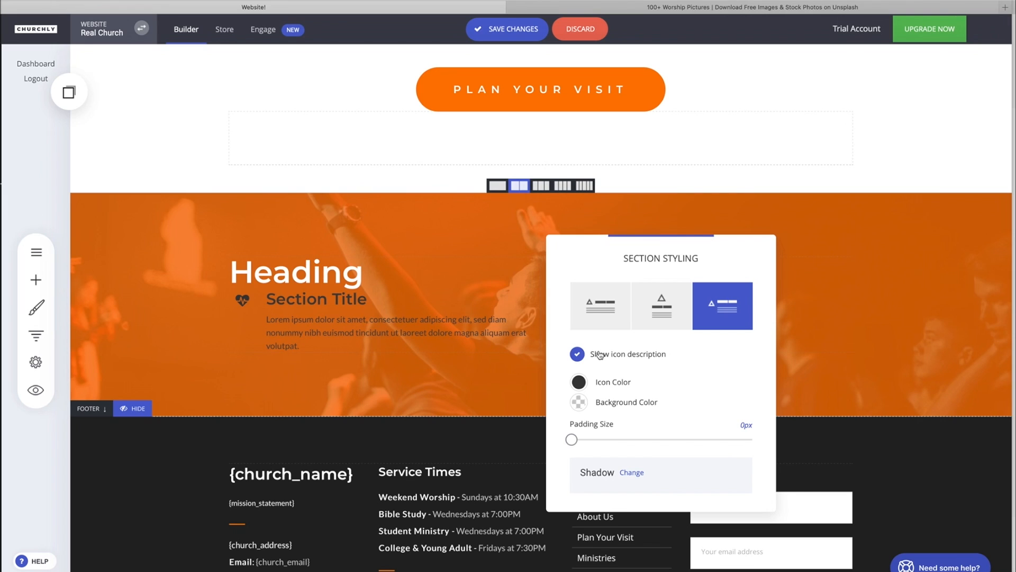
left_click(579, 381)
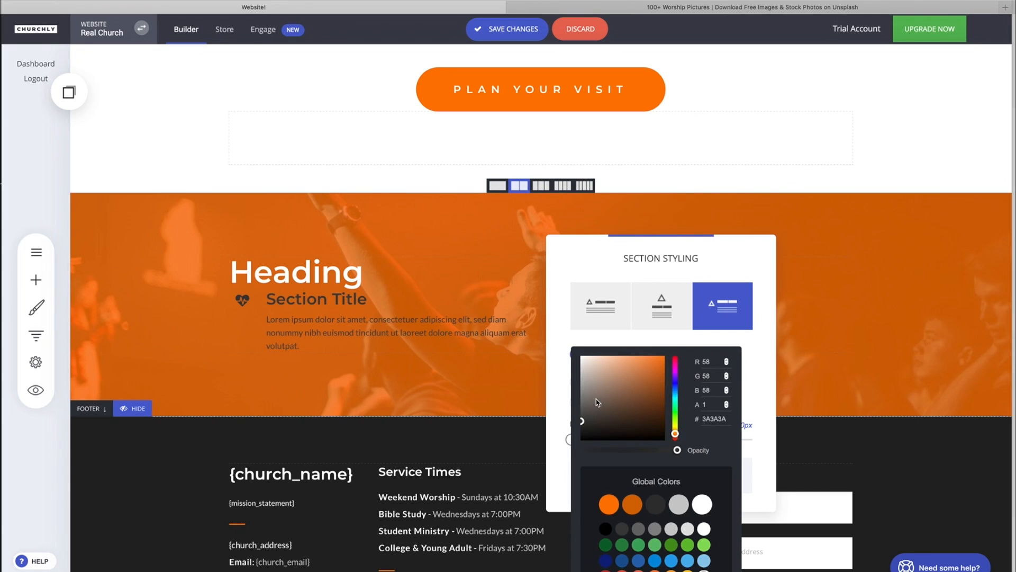
left_click(557, 325)
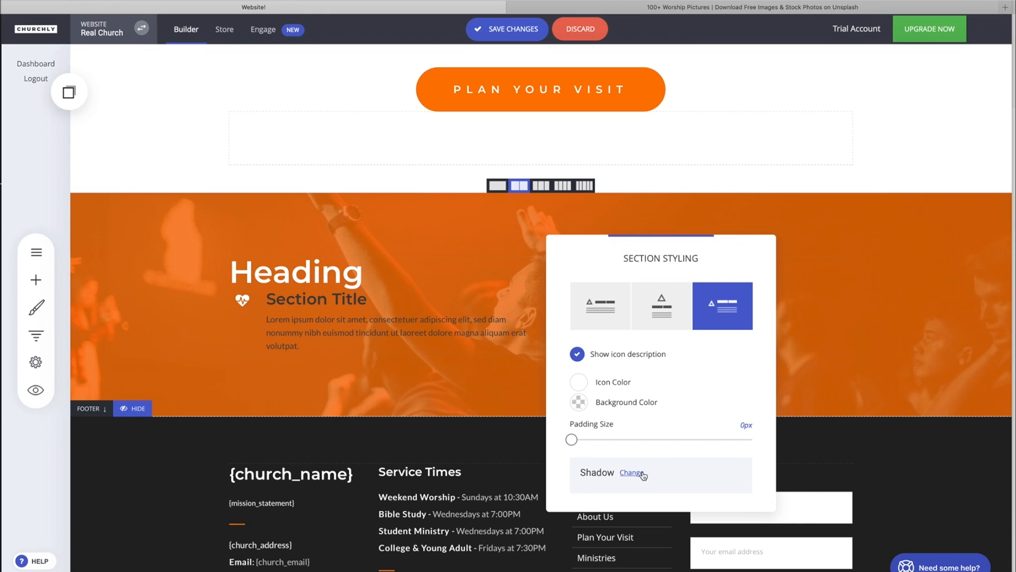
- Set the icon section's background colour to white (#FFFFFF)
left_click(579, 402)
left_click_drag(582, 419, 554, 342)
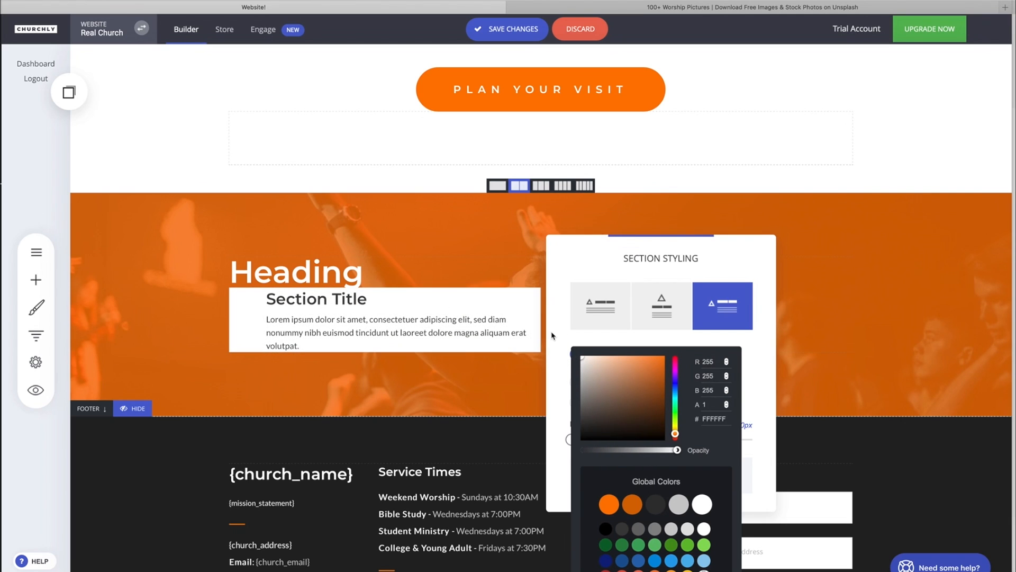
left_click(555, 341)
- Set the padding size to 28 px and the icon colour to the orange global colour
left_click_drag(572, 439, 642, 440)
left_click(579, 382)
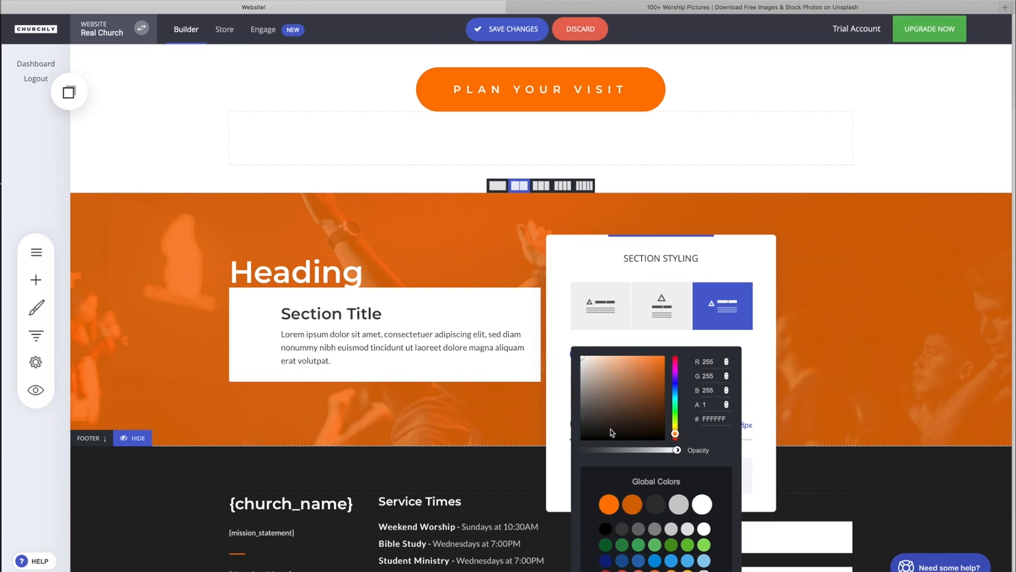
left_click(609, 505)
left_click(548, 360)
left_click(538, 361)
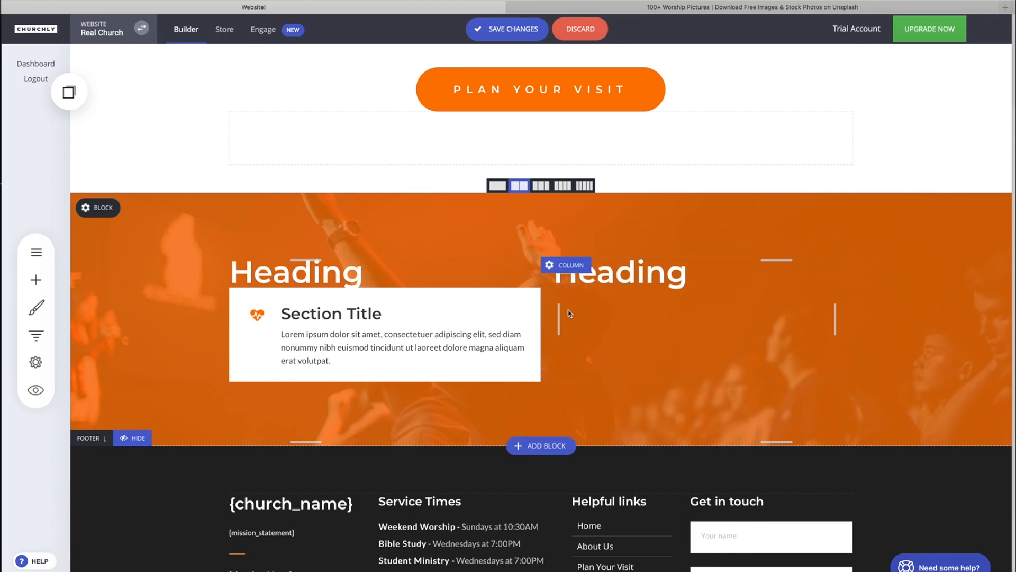
- Reopen the icon section styling and set the padding size to 40 px, keeping the icon-beside-text layout
left_click(513, 378)
left_click(293, 273)
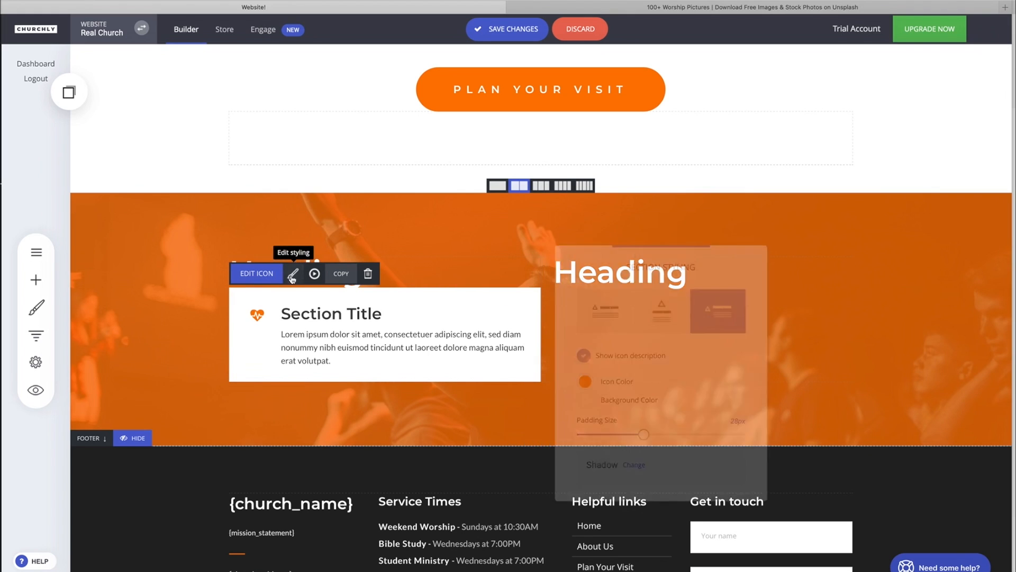
left_click(597, 316)
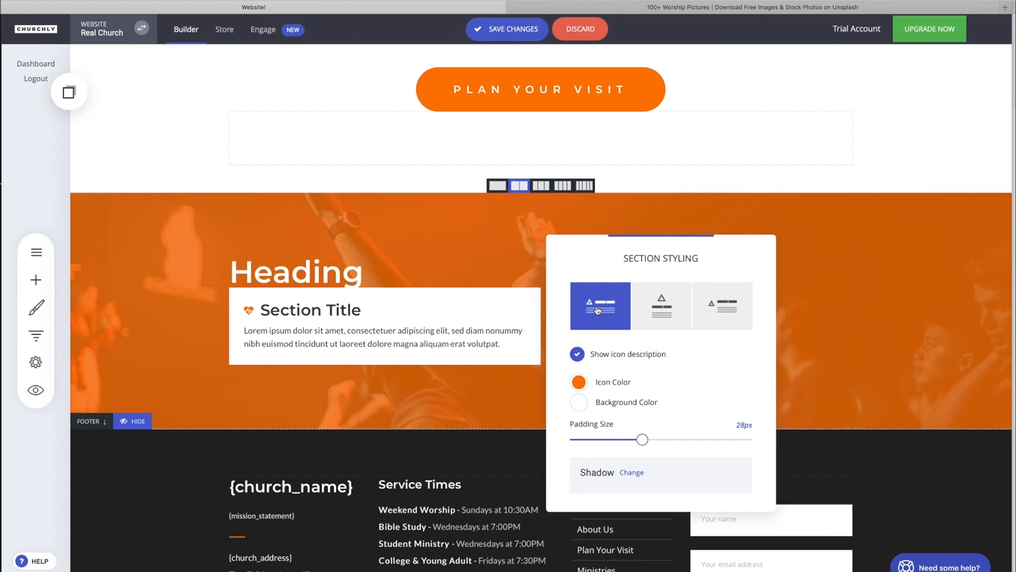
left_click_drag(643, 440, 683, 439)
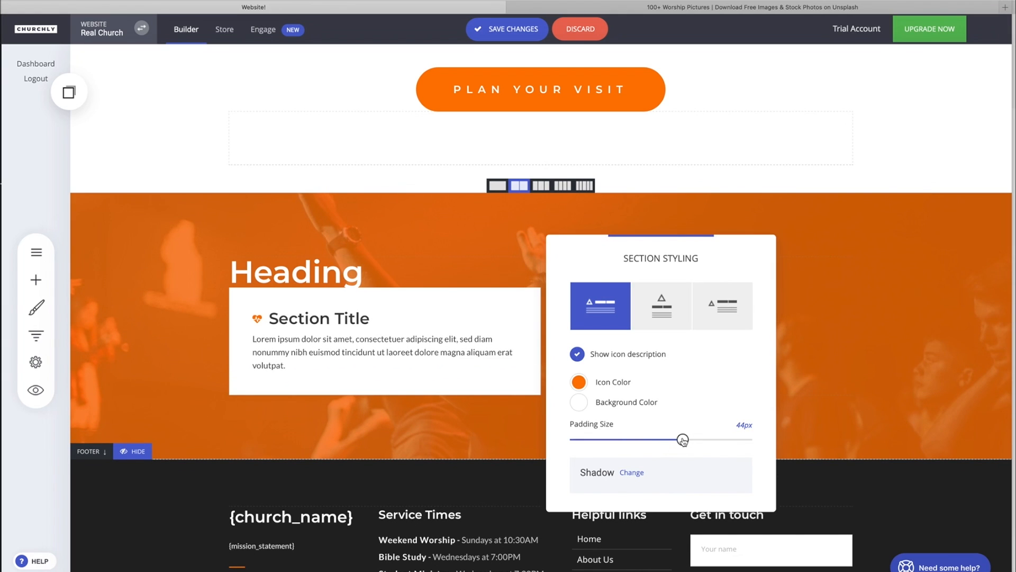
left_click(720, 307)
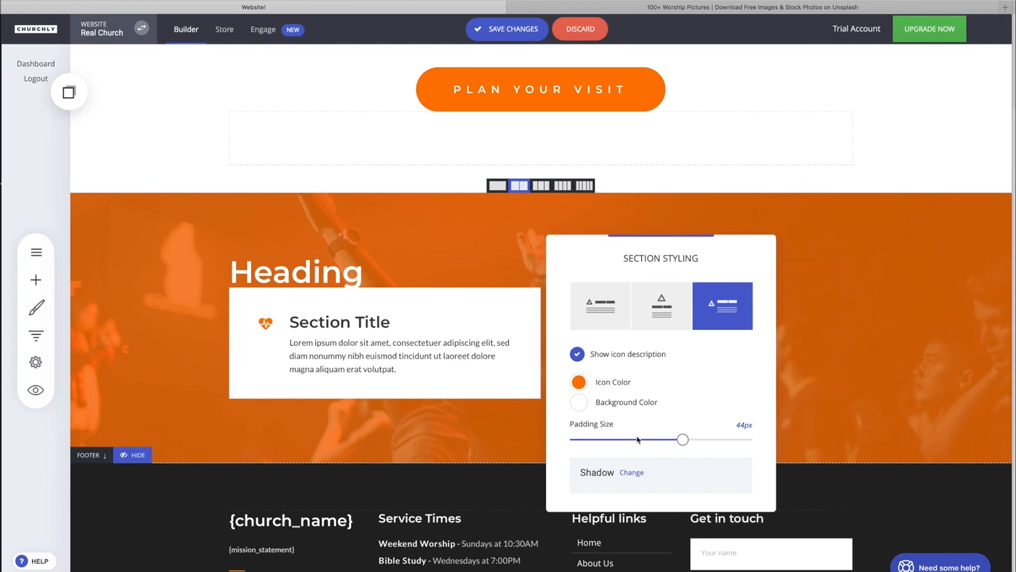
left_click_drag(688, 441, 673, 439)
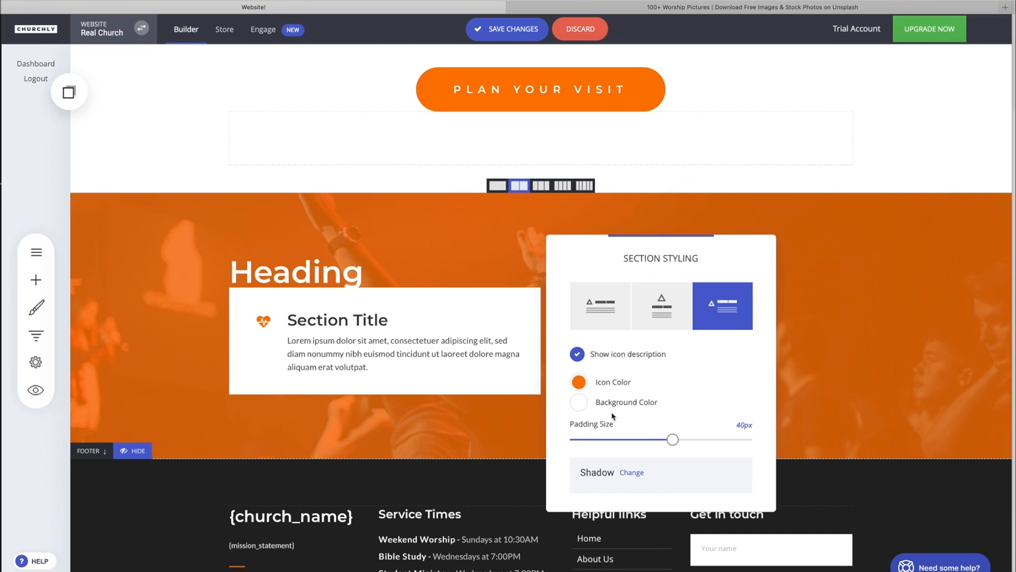
- Give the icon section an outer shadow with the dark grey (#313131) global colour
left_click(630, 471)
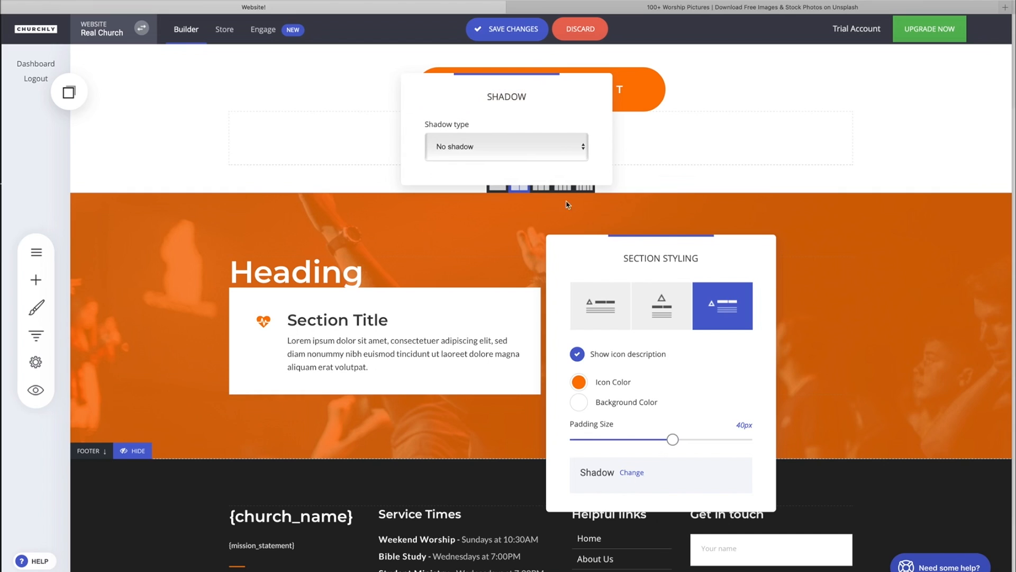
left_click(502, 140)
left_click(445, 161)
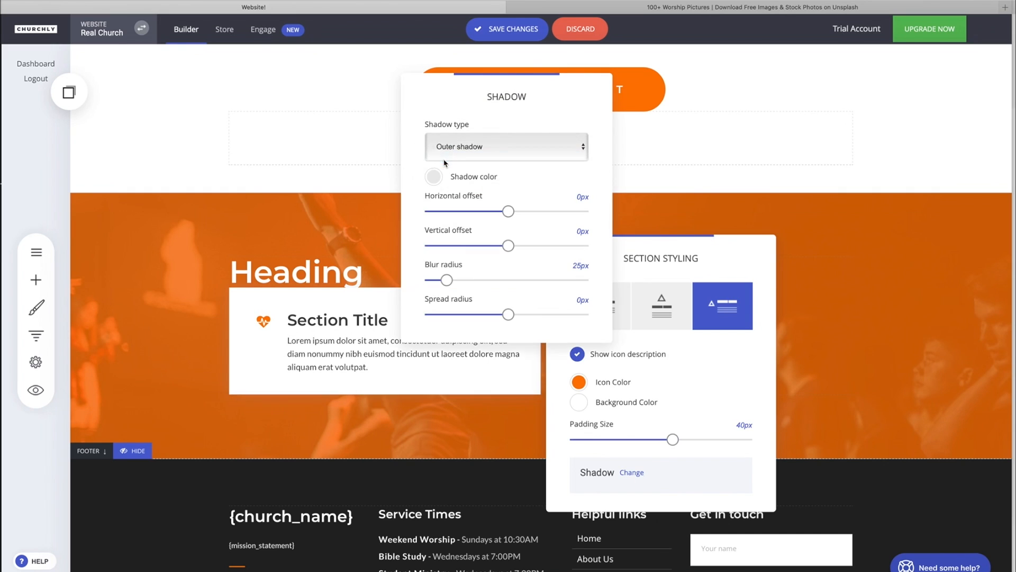
left_click(434, 178)
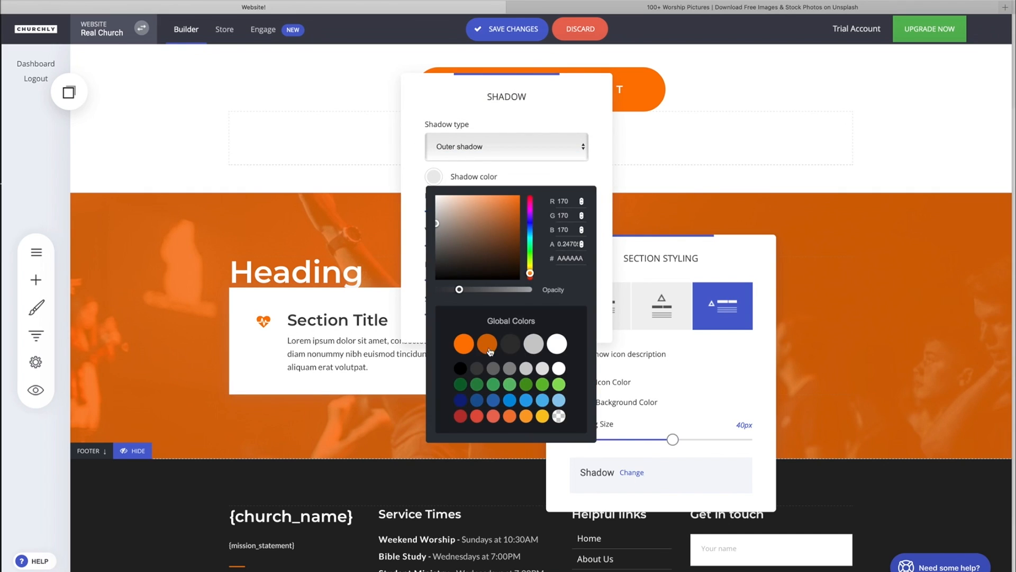
left_click(511, 344)
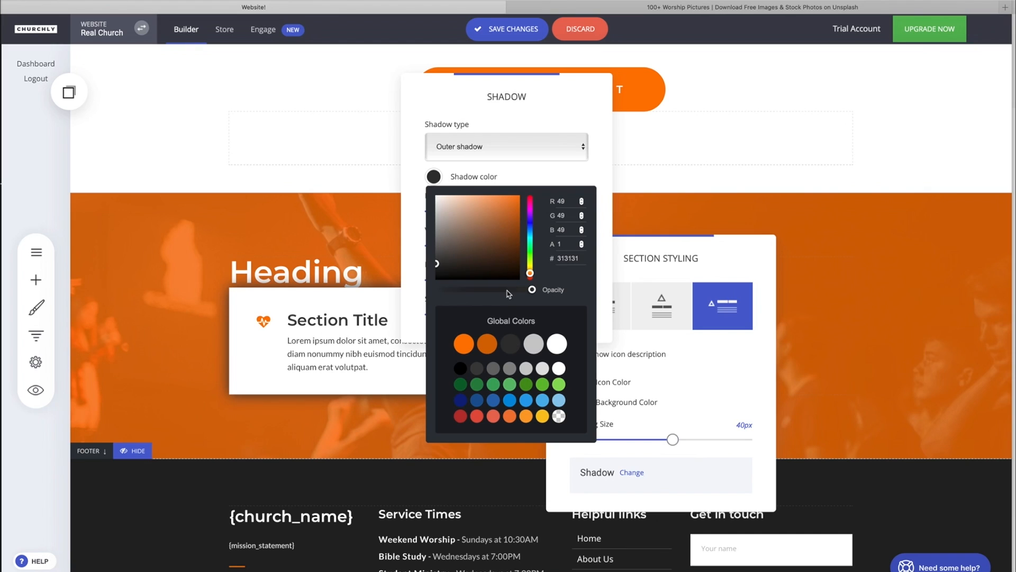
- Lower the opacity of the icon section's shadow colour
left_click_drag(532, 289, 478, 296)
left_click(533, 156)
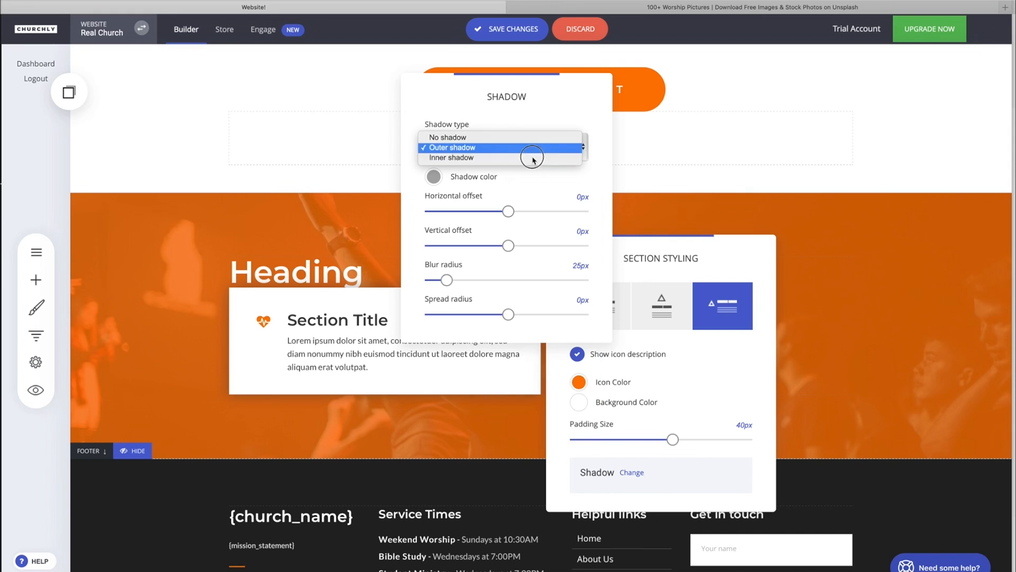
left_click(508, 246)
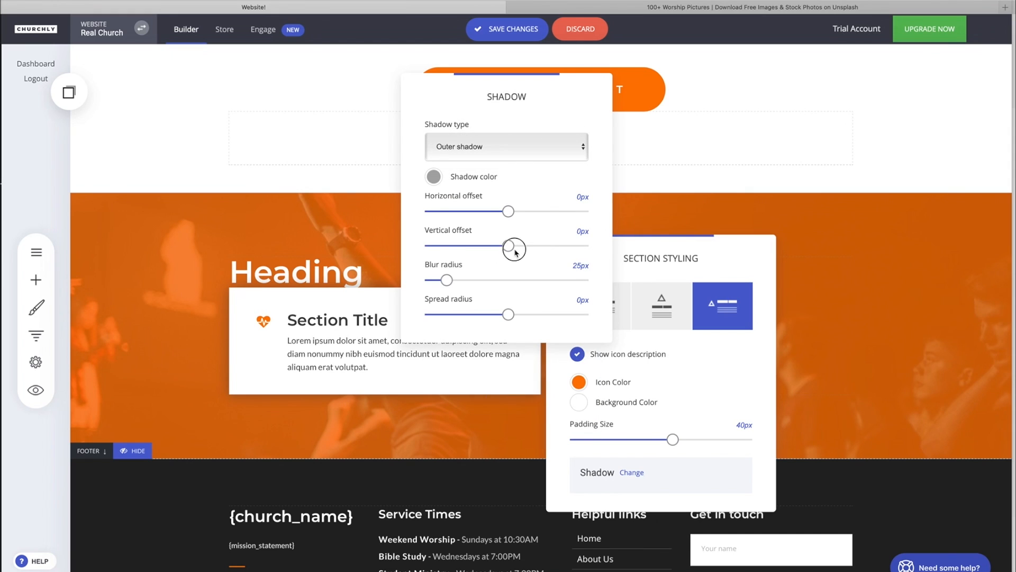
- Set the shadow's vertical offset to 12 px and blur radius to 50 px, and reduce the spread radius slightly
left_click_drag(515, 250, 516, 247)
mouse_move(447, 281)
left_mouse_down()
mouse_move(474, 286)
mouse_move(467, 280)
left_mouse_up()
left_click_drag(514, 245, 525, 245)
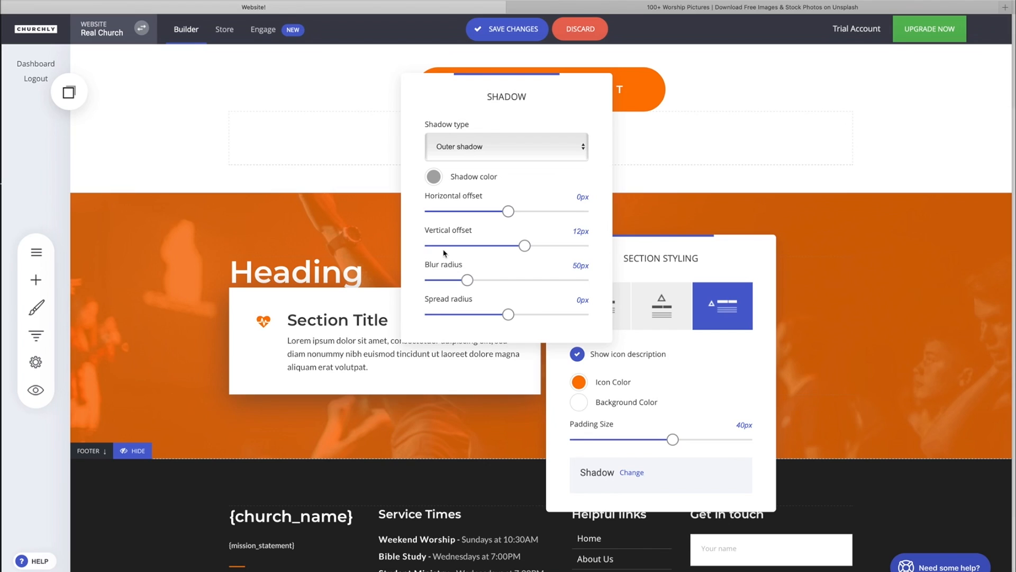
mouse_move(508, 314)
left_mouse_down()
mouse_move(447, 315)
mouse_move(659, 322)
mouse_move(232, 307)
mouse_move(523, 316)
mouse_move(496, 315)
left_mouse_up()
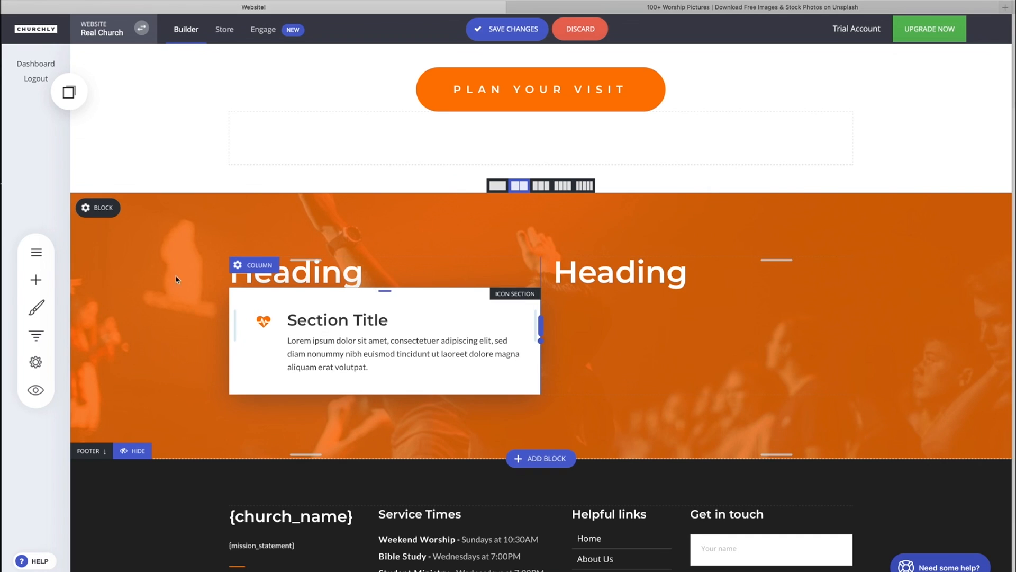
- Add a spacer above the icon section in the left column and reduce its height
left_click(36, 279)
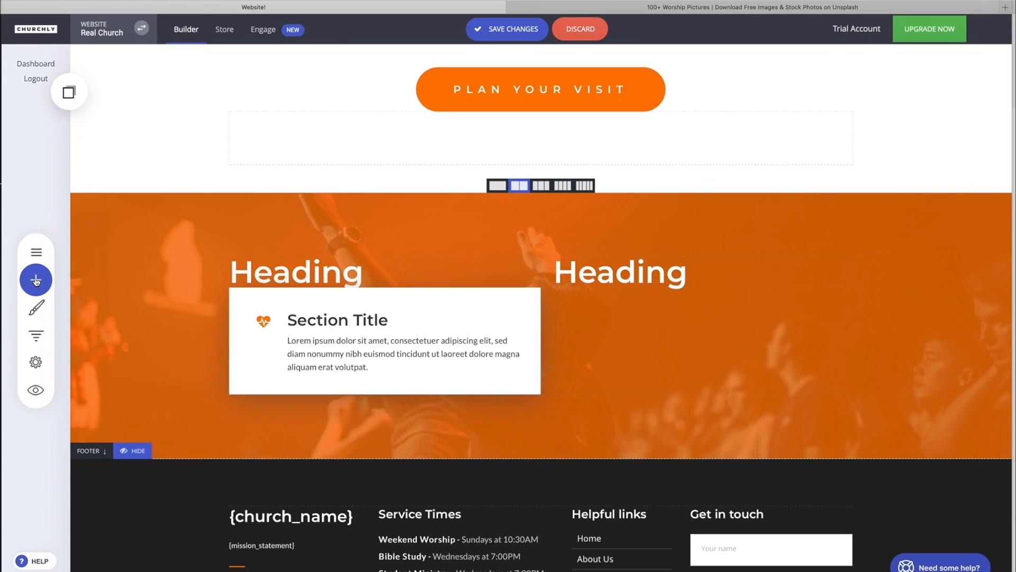
left_click_drag(171, 214, 298, 285)
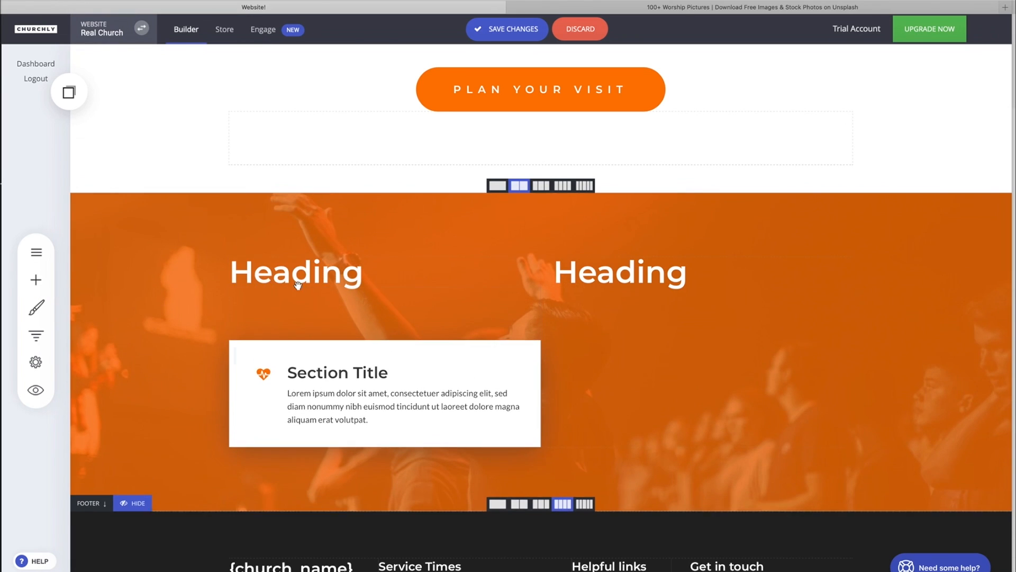
left_click_drag(383, 337, 381, 306)
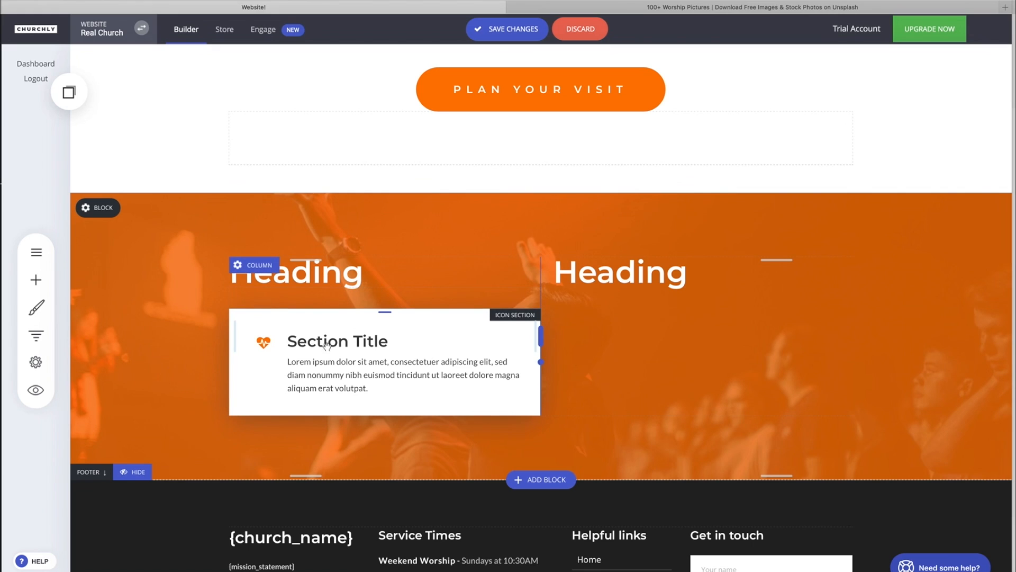
- Change the icon section's title to Healthy community
left_click(325, 359)
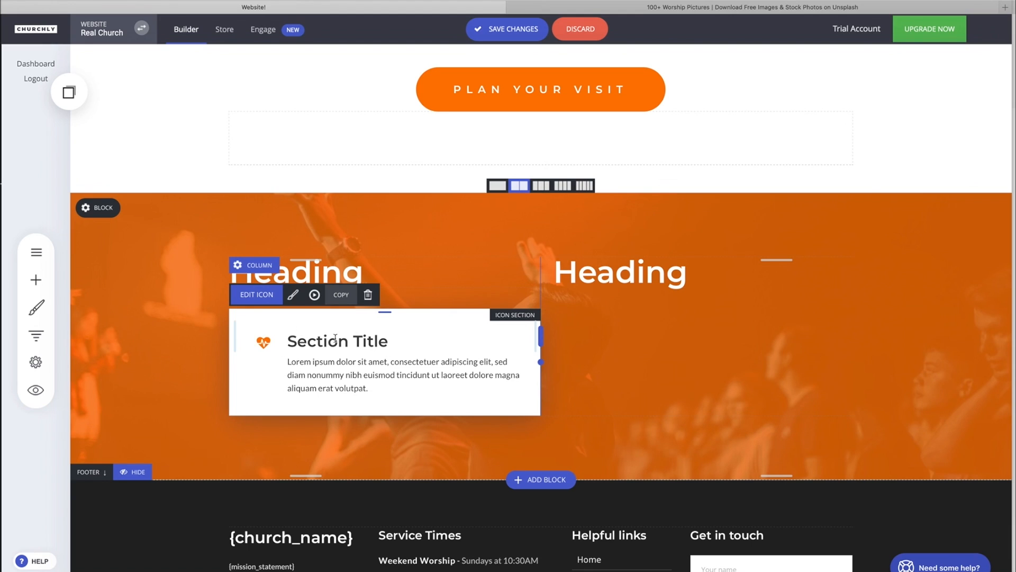
left_click(331, 342)
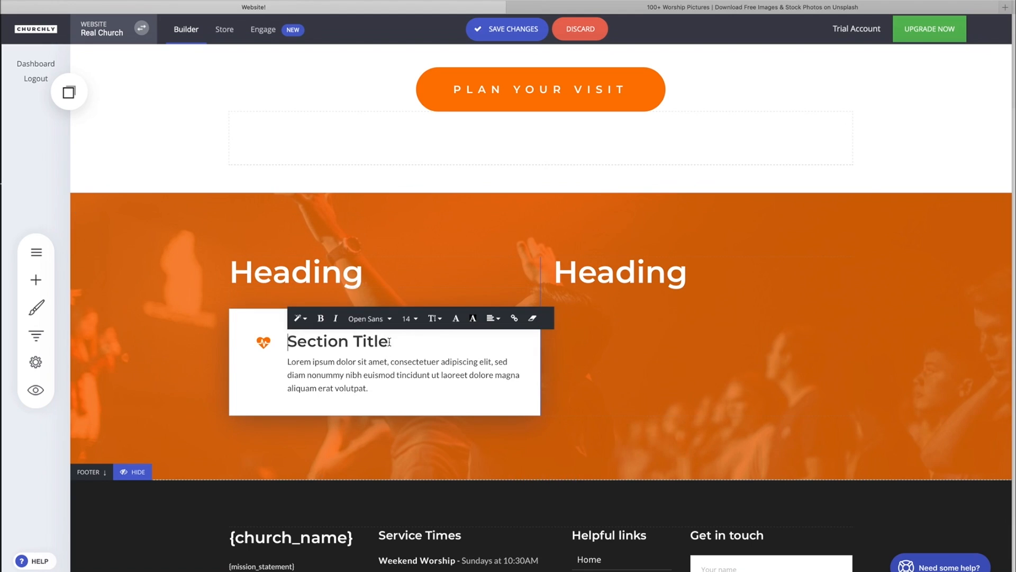
left_click_drag(384, 342, 279, 339)
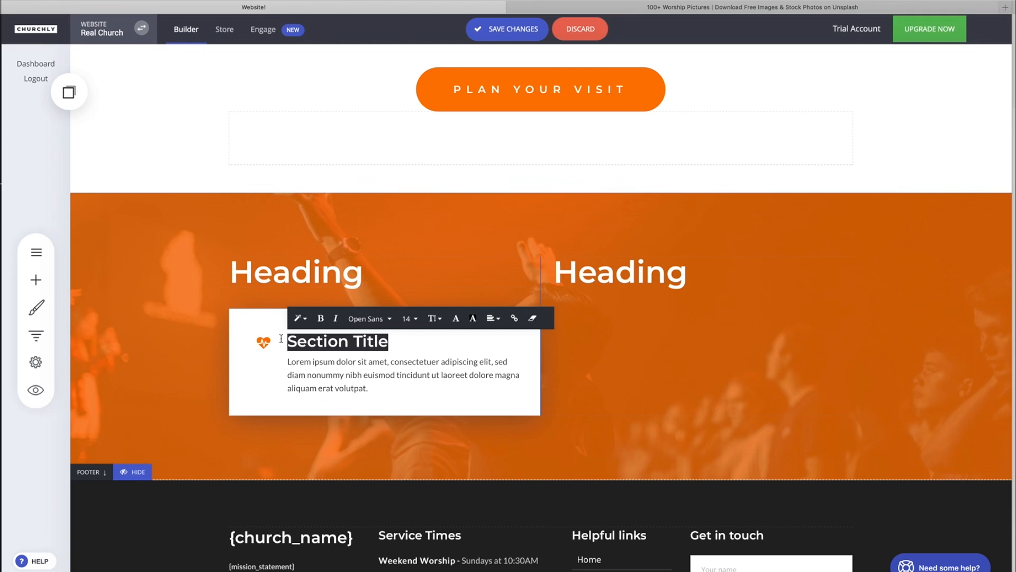
type("Healthy")
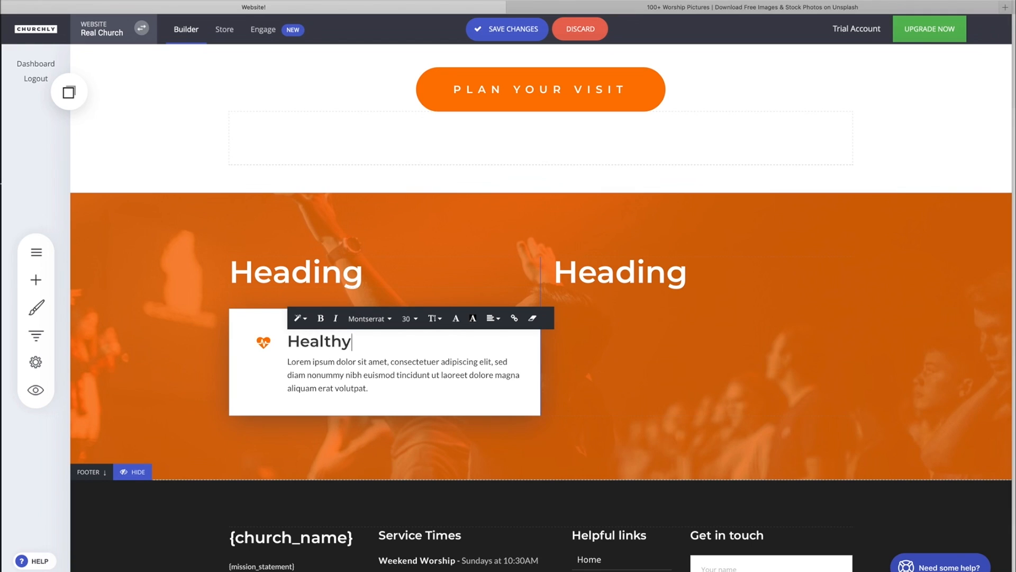
type(" community")
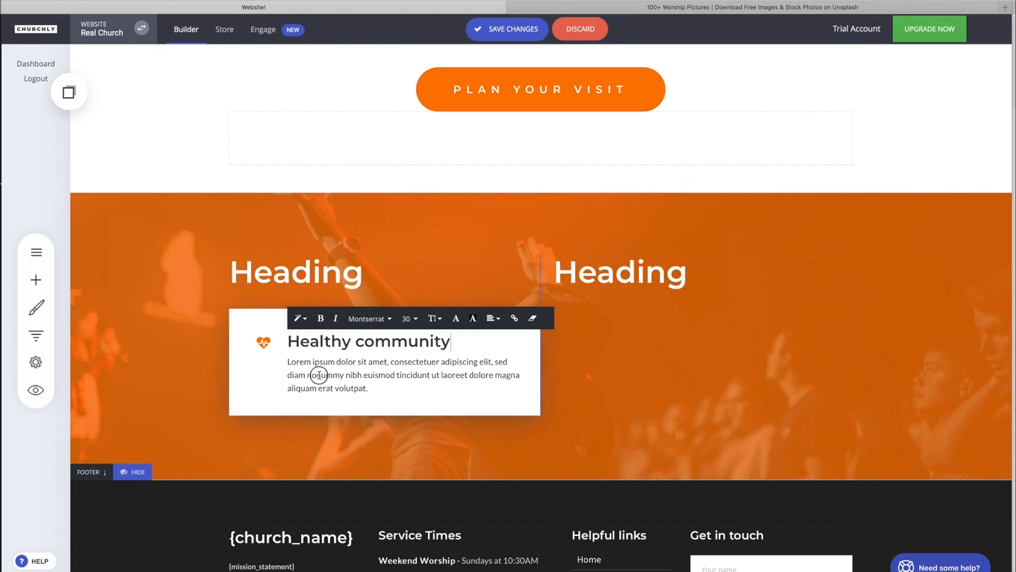
- Replace the icon section's description with We're all about creating healthy community at Real Church
left_click(319, 375)
left_click(261, 376)
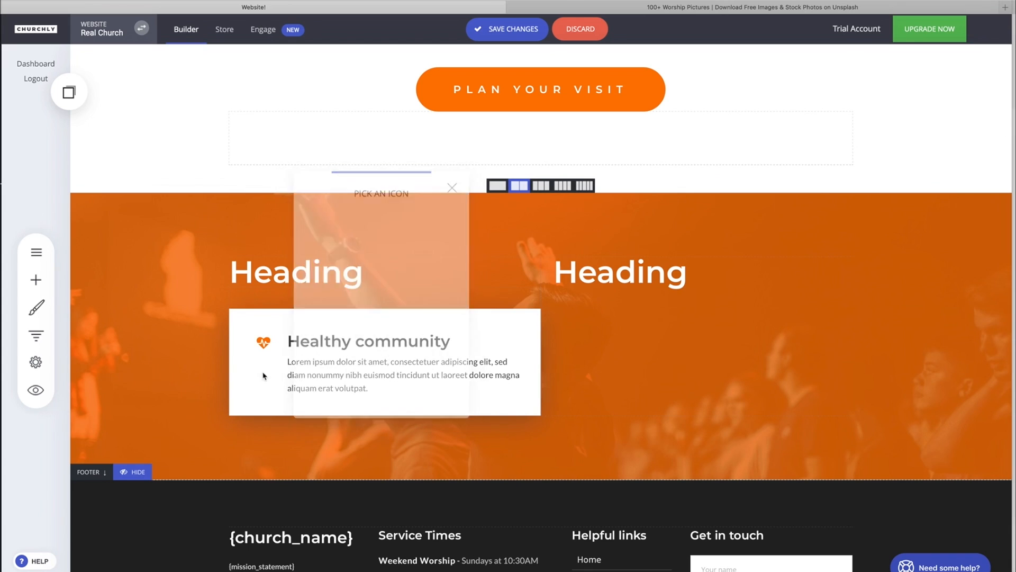
left_click(322, 377)
left_click_drag(369, 387, 279, 362)
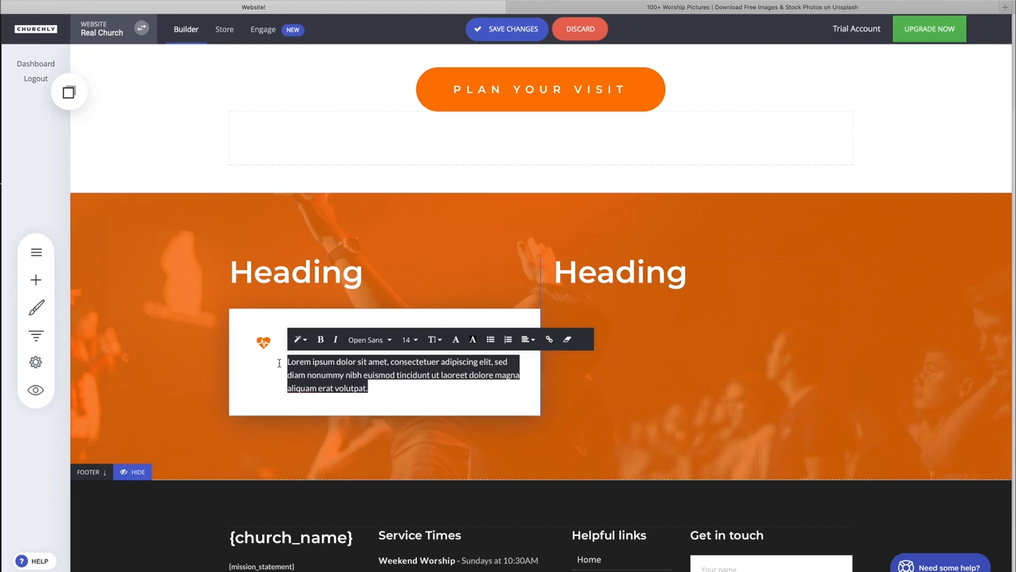
type("We're all about creating")
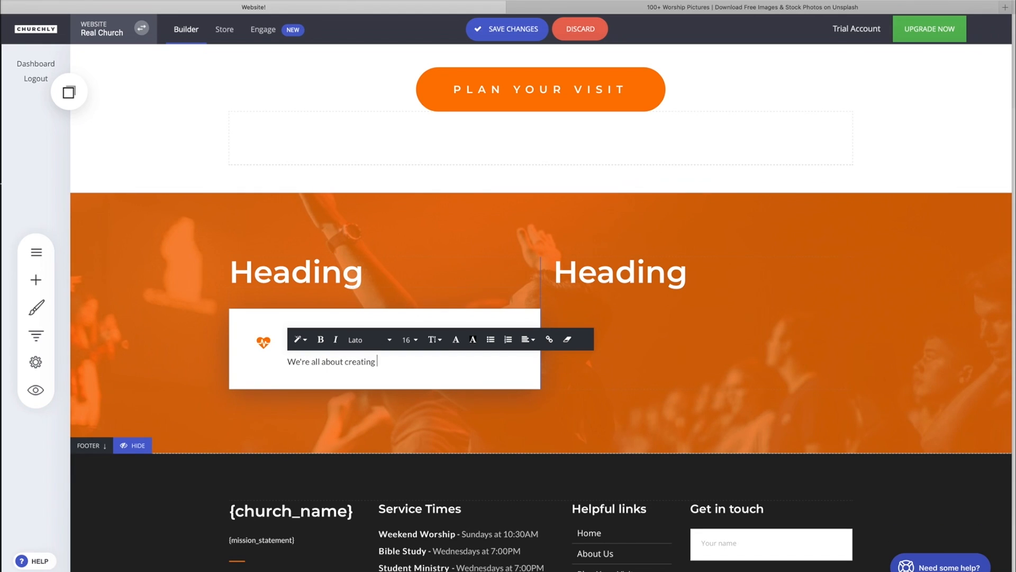
type("healthy community at Real Church.")
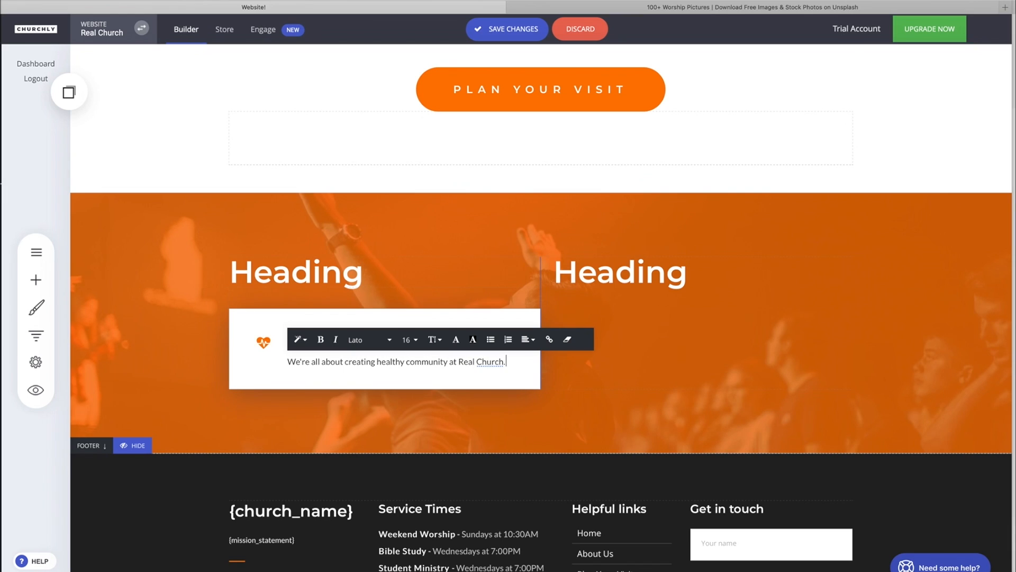
- Paste a copy of the icon section into the right column, removing the spacer from the copied widgets
left_click(308, 394)
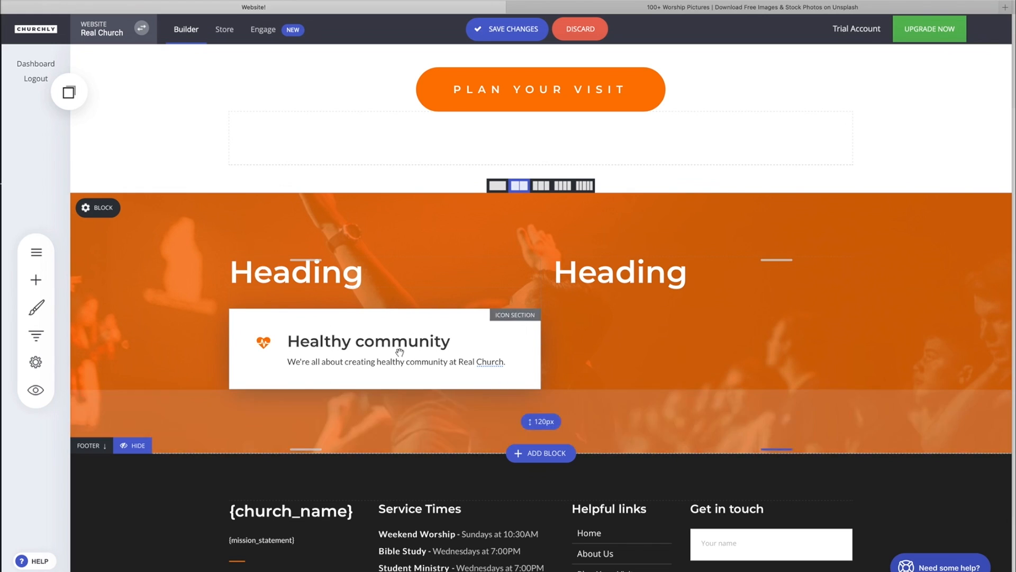
left_click(336, 347)
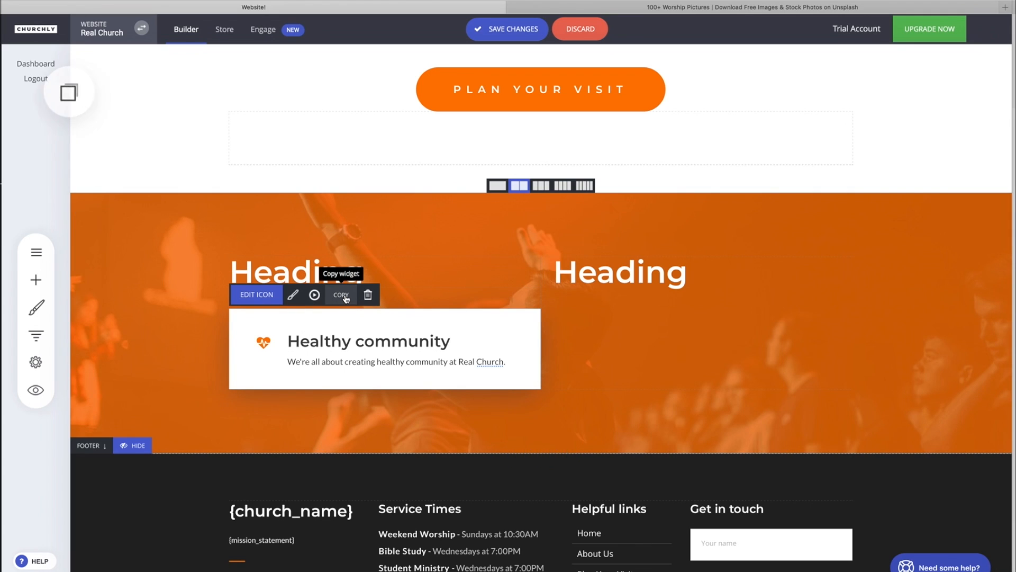
left_click(69, 92)
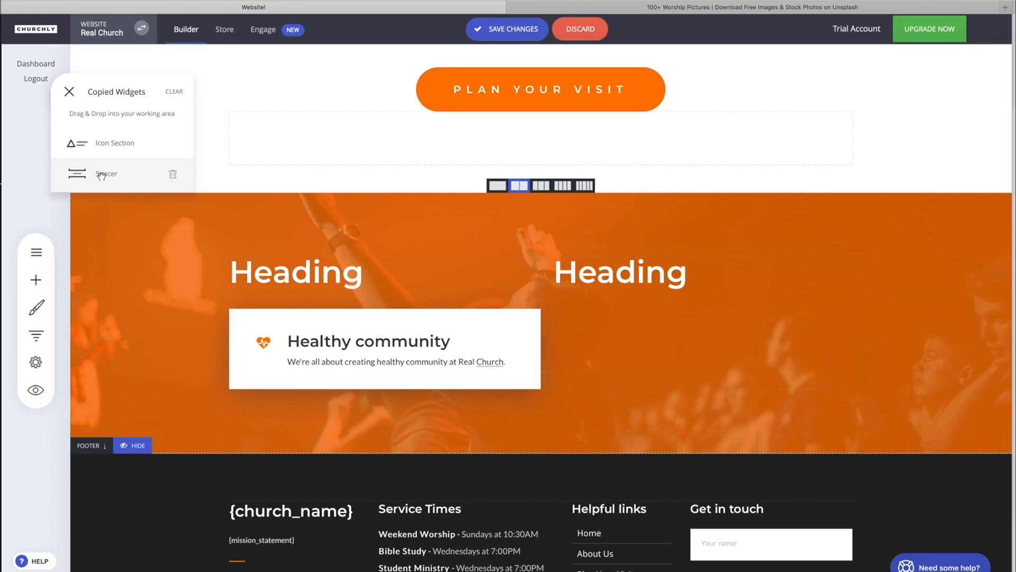
left_click(173, 174)
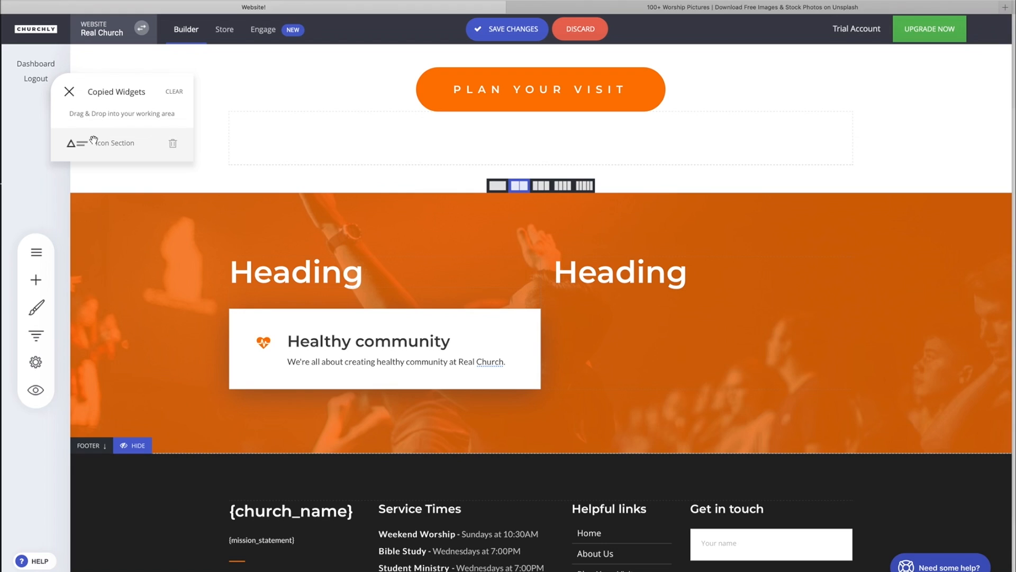
left_click_drag(112, 147, 592, 319)
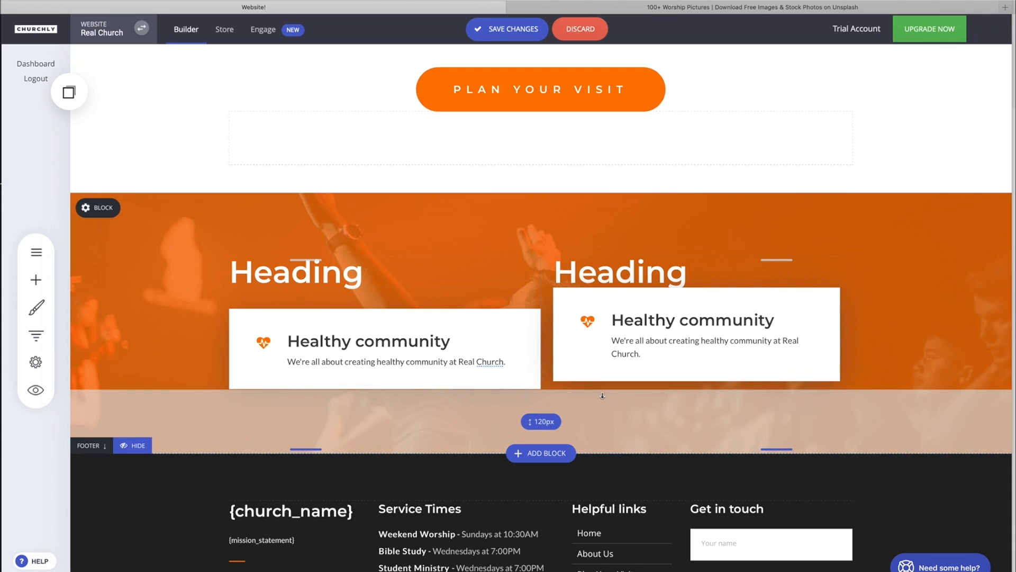
- Copy the spacer and place it above the icon section in the right column
left_click(405, 298)
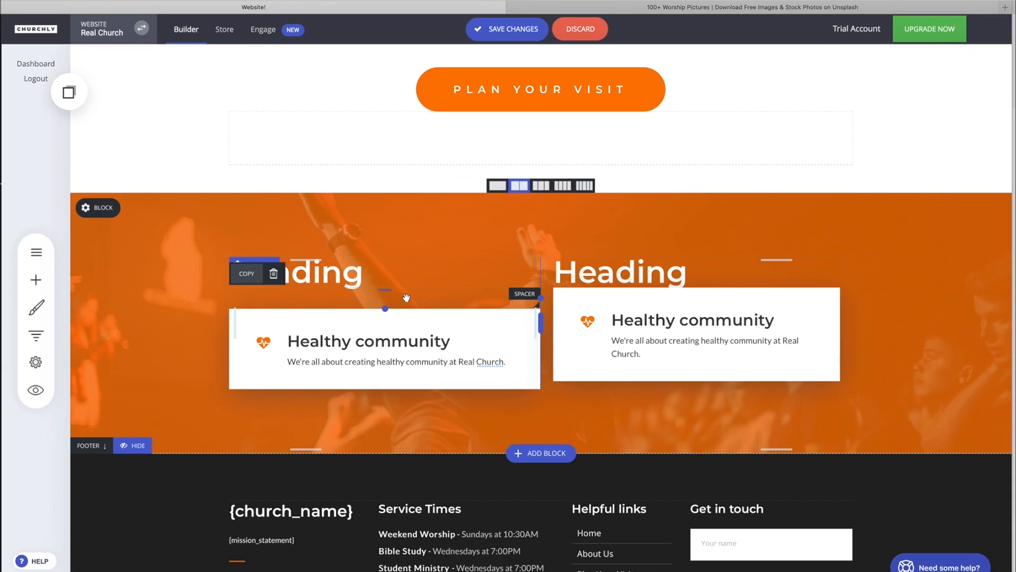
left_click(246, 273)
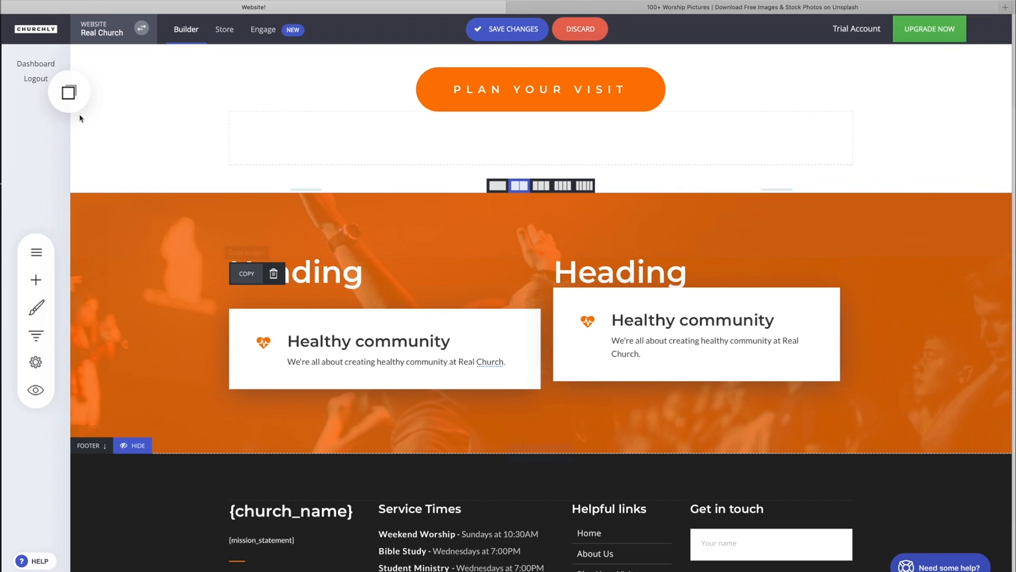
left_click(68, 93)
left_click_drag(71, 128, 628, 290)
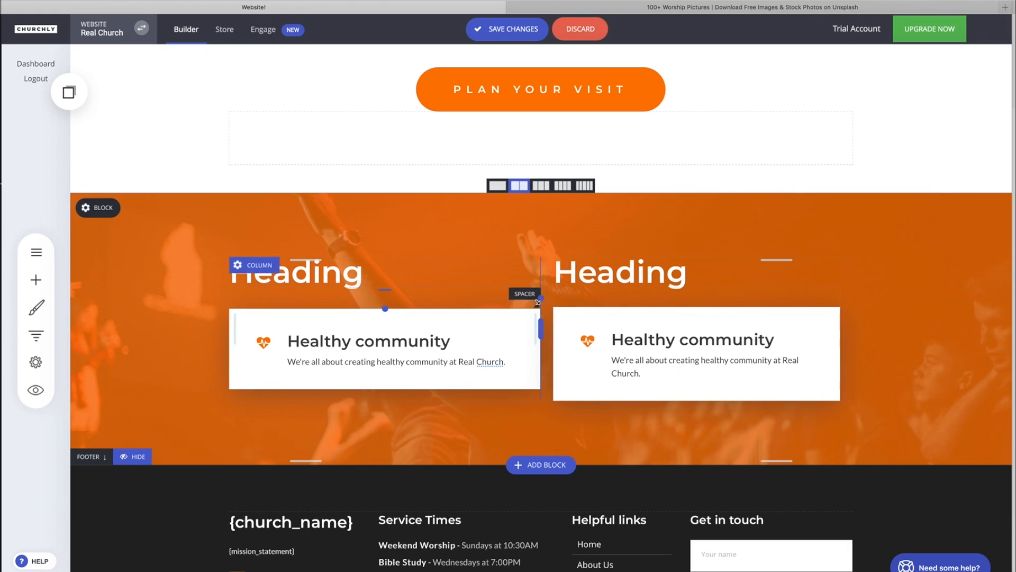
- Widen the right column's icon section slightly
left_click_drag(840, 353, 860, 352)
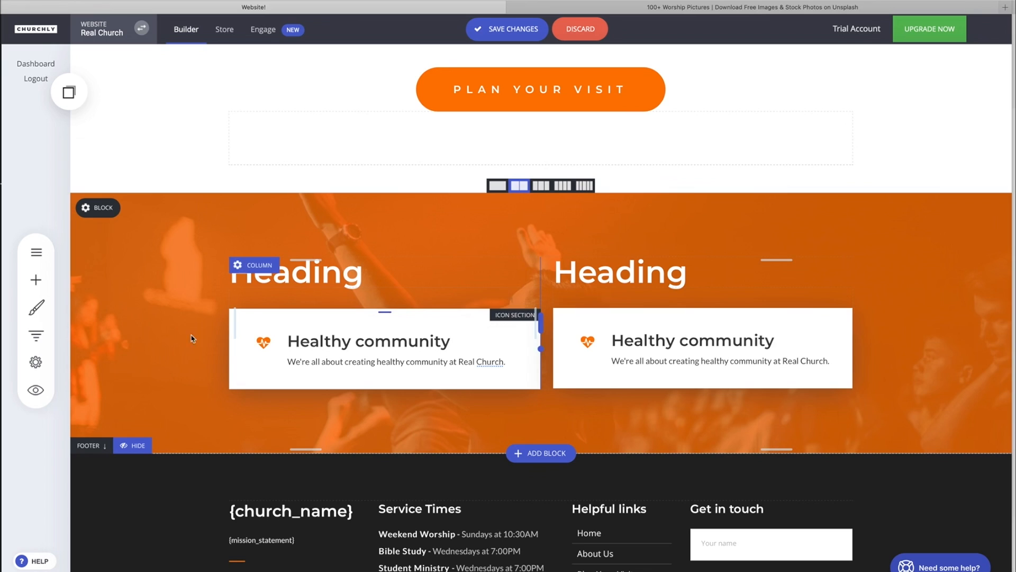
left_click(649, 339)
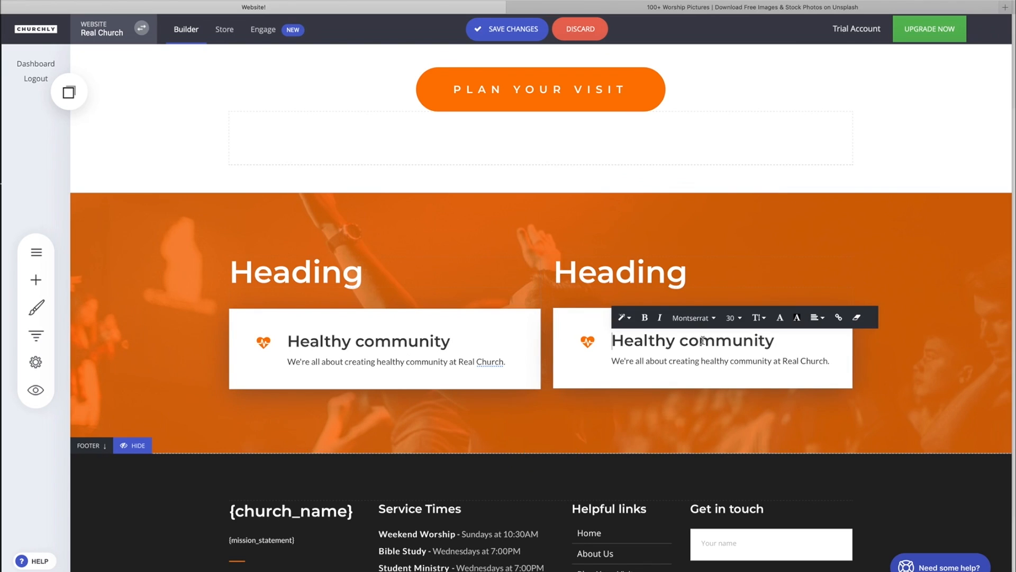
left_click(601, 376)
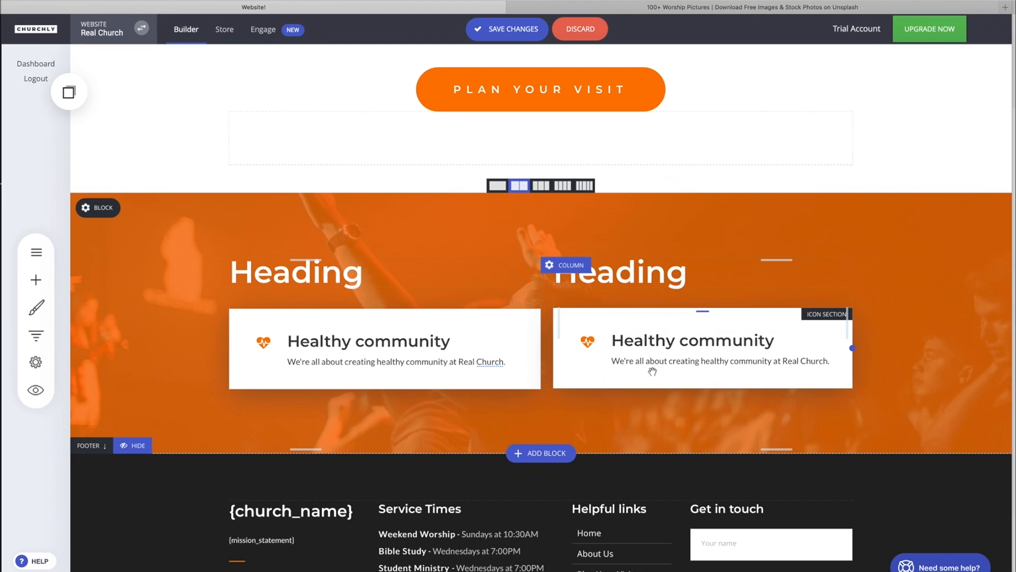
- Change the right icon section's icon to a road icon
left_click(591, 341)
left_click(580, 293)
scroll(694, 327, "down", 1)
left_click(687, 353)
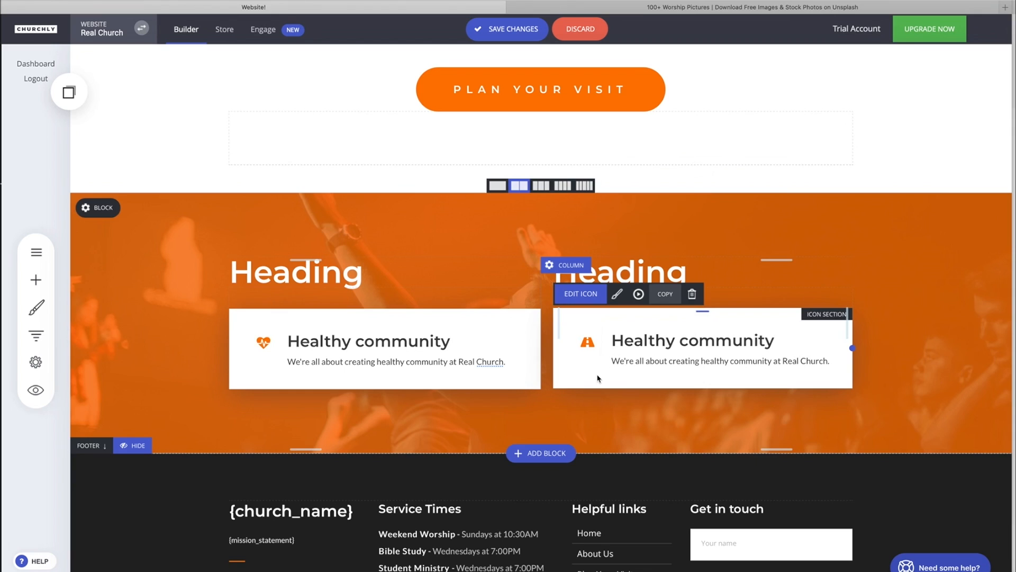
- Retitle the right icon section as Roadmap to healing
left_click(695, 341)
left_click_drag(786, 340, 610, 339)
type("Roadmap to hearlin")
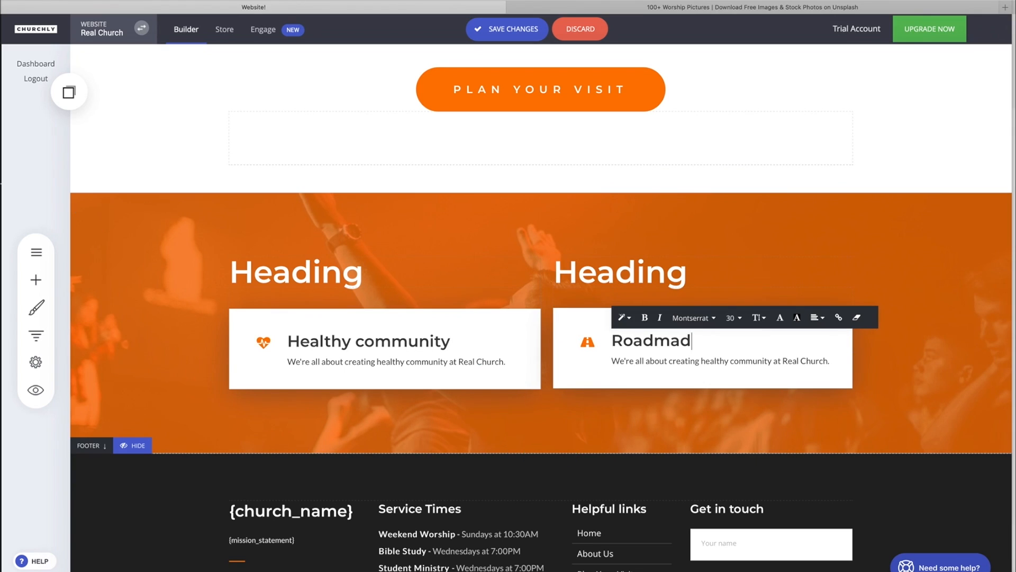
key("BackSpace")
key("BackSpace")
key("BackSpace")
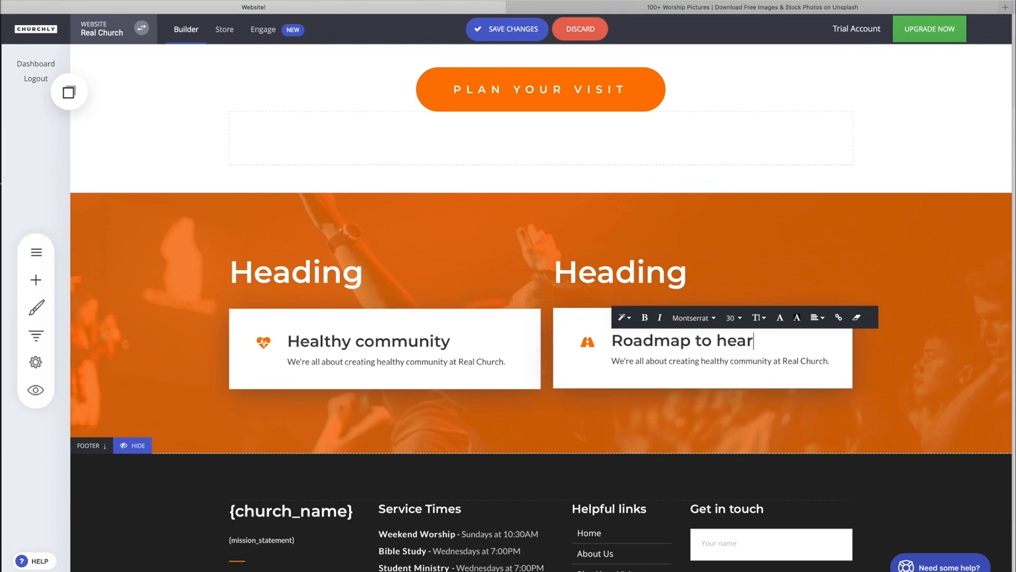
type("ling")
- Change the left icon section's icon to a checkmark
left_click(628, 376)
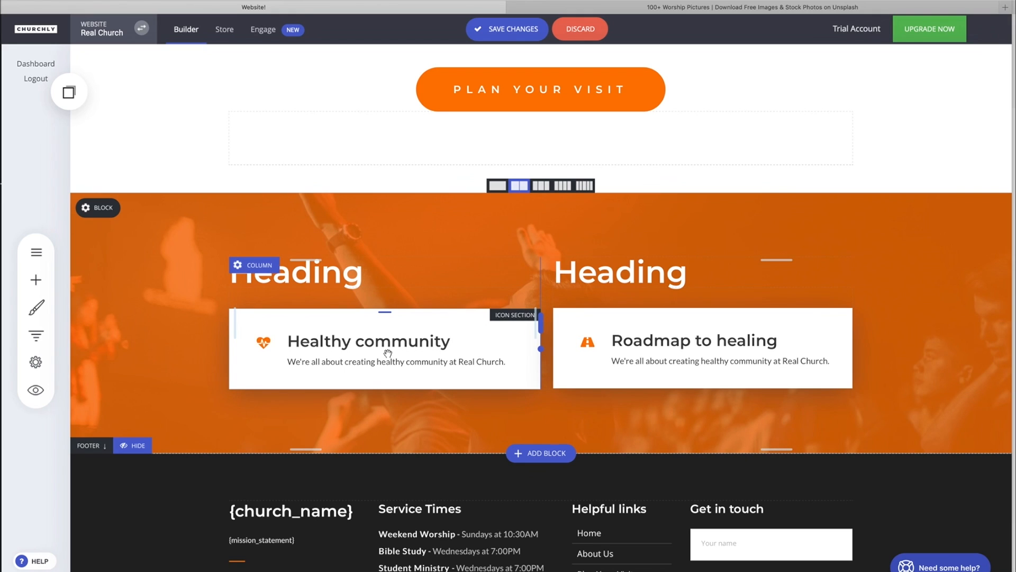
left_click(268, 345)
left_click(257, 294)
left_click(310, 312)
- Add an icon widget above the left column's heading
left_click(36, 279)
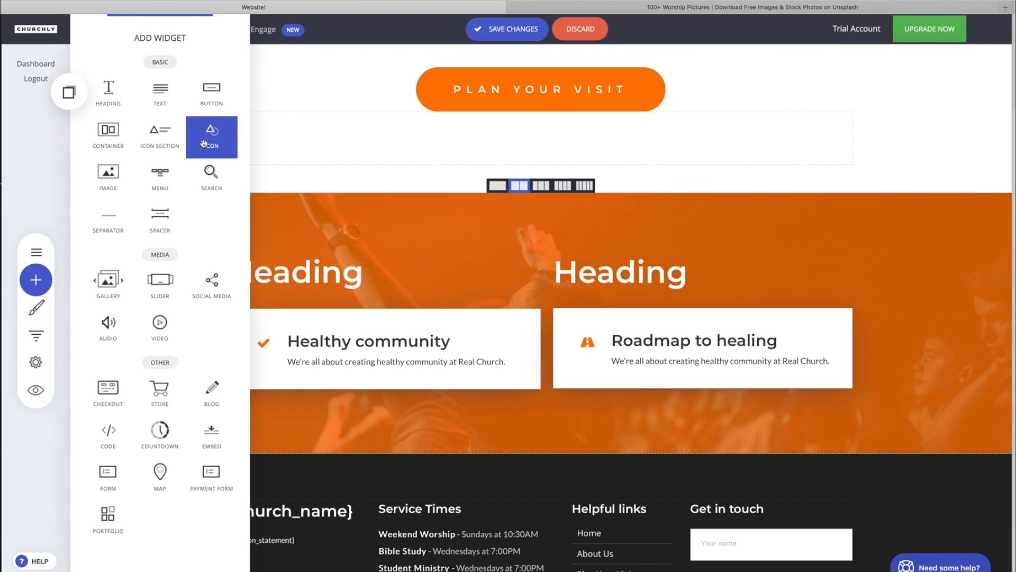
left_click_drag(213, 138, 338, 263)
- Set the new icon widget's icon to the signal-bars symbol
left_click(244, 278)
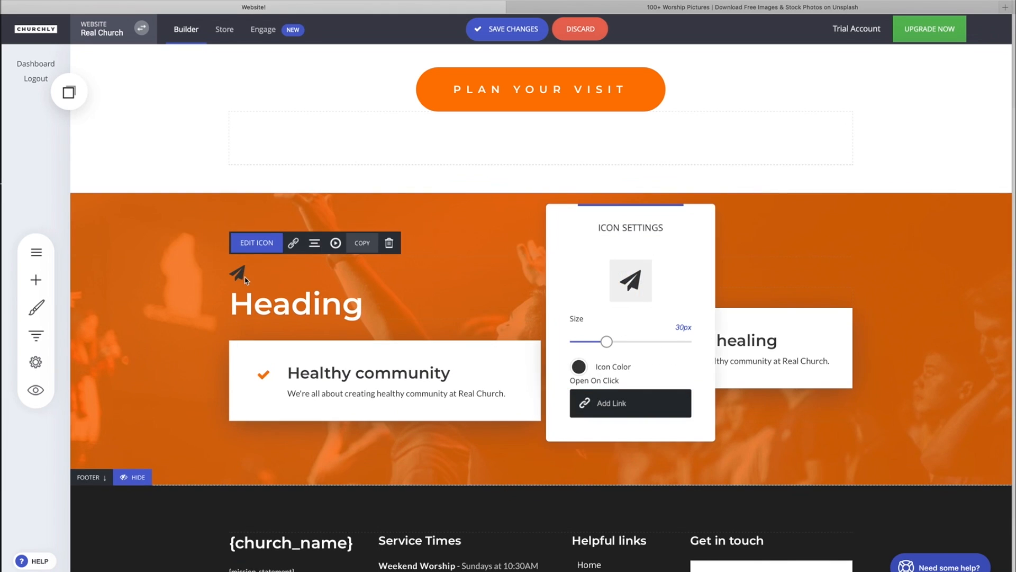
left_click(614, 271)
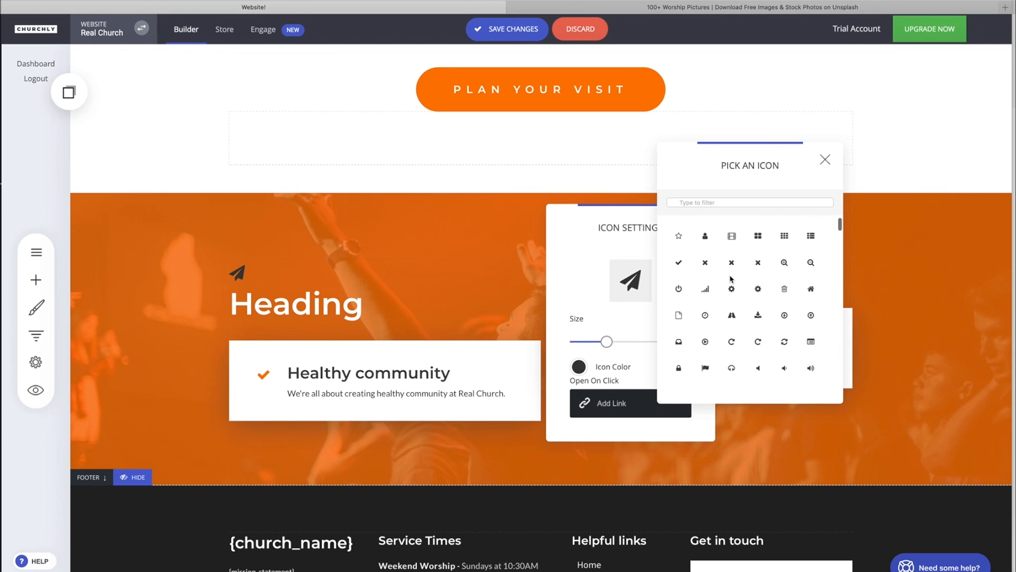
left_click(706, 290)
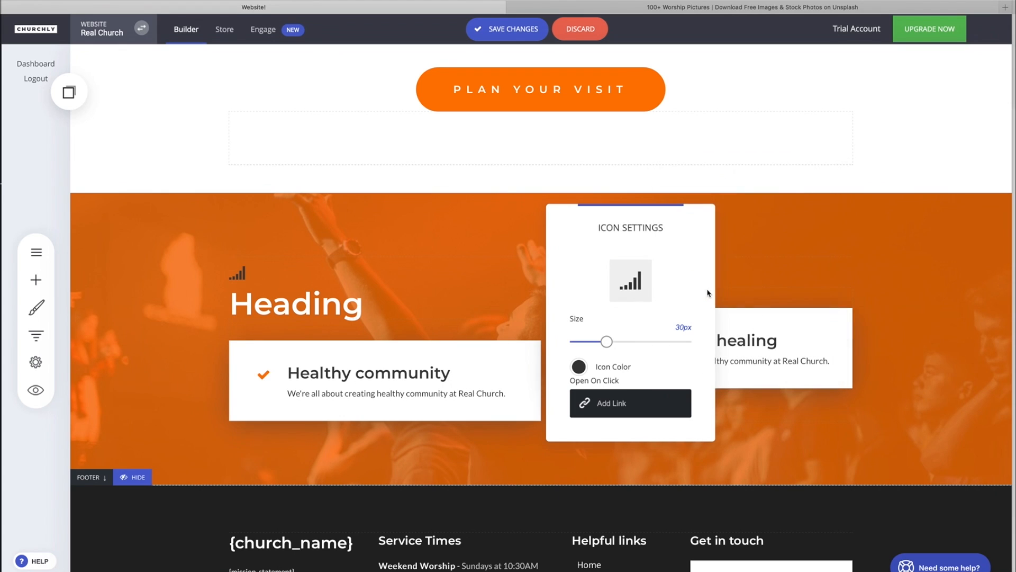
- Set the signal-bars icon's size to 70px
left_click_drag(606, 341, 680, 316)
left_click(693, 342)
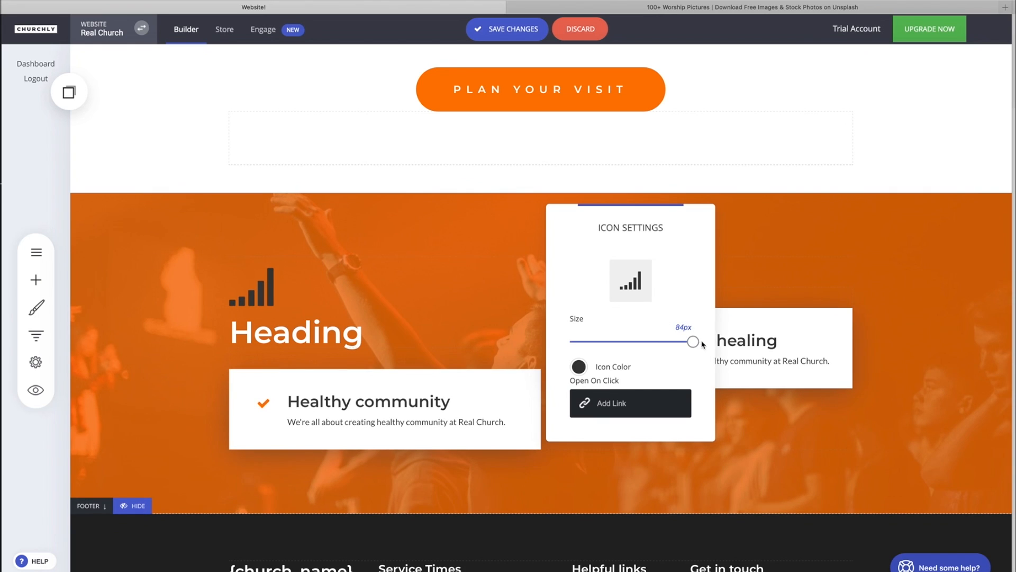
left_click_drag(697, 344, 671, 342)
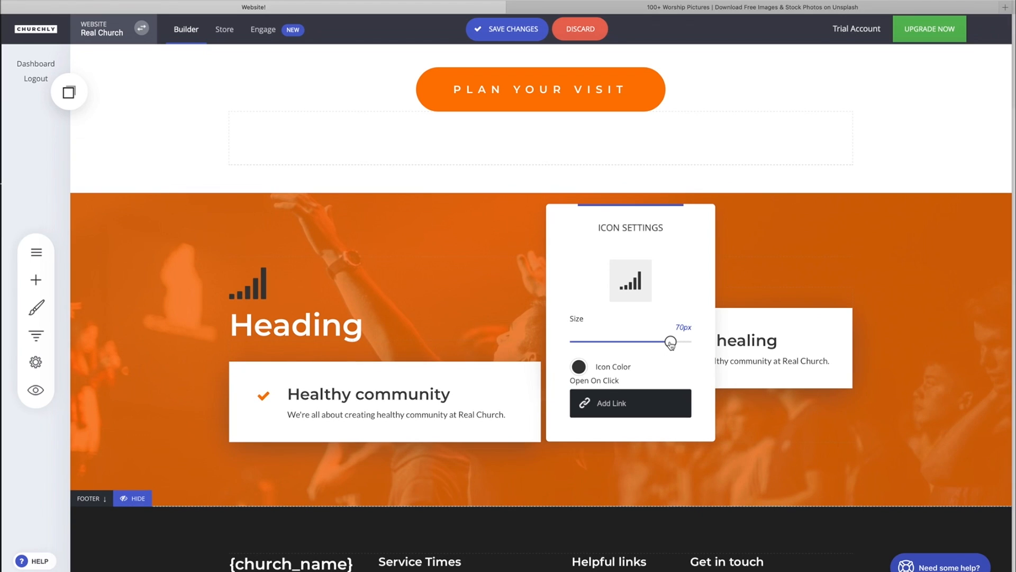
- Change the signal-bars icon's colour to white from the global colours
left_click(579, 369)
left_click(609, 506)
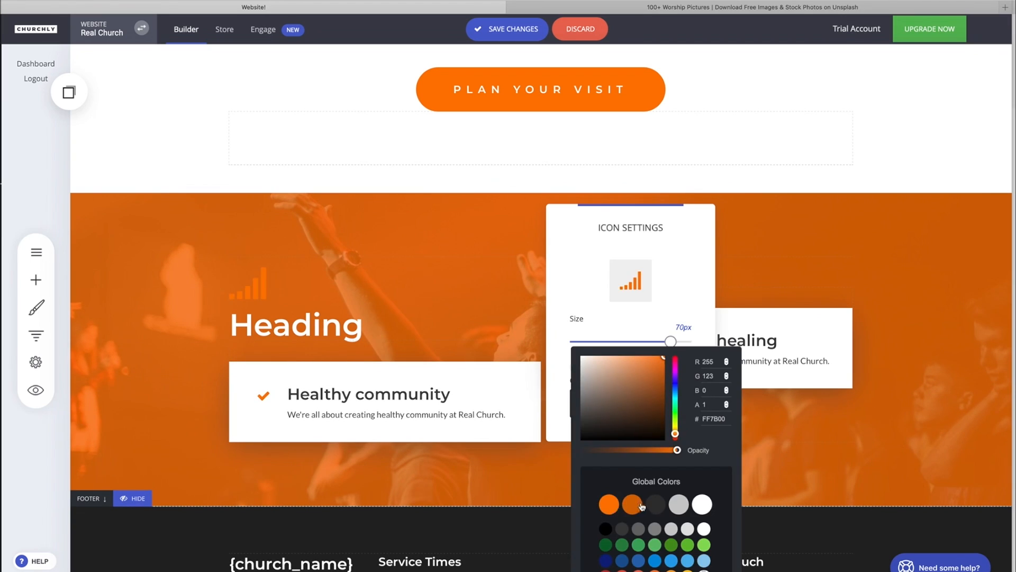
left_click(704, 506)
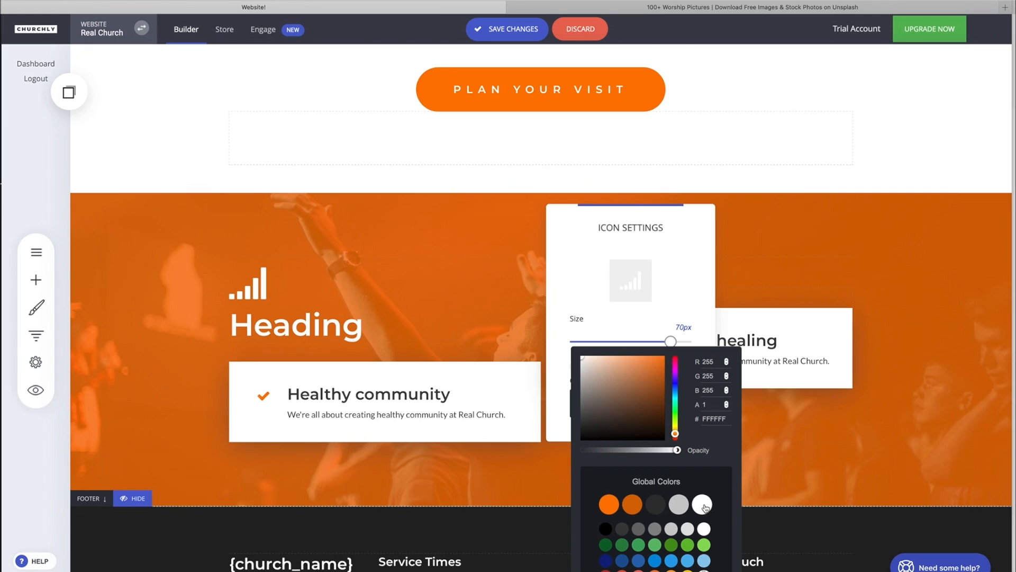
left_click(574, 354)
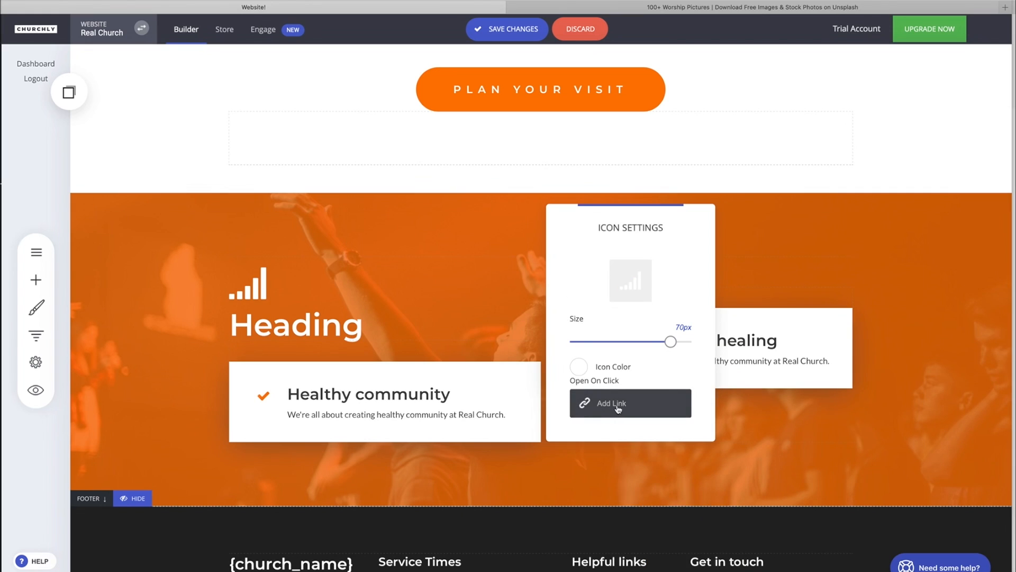
left_click(382, 316)
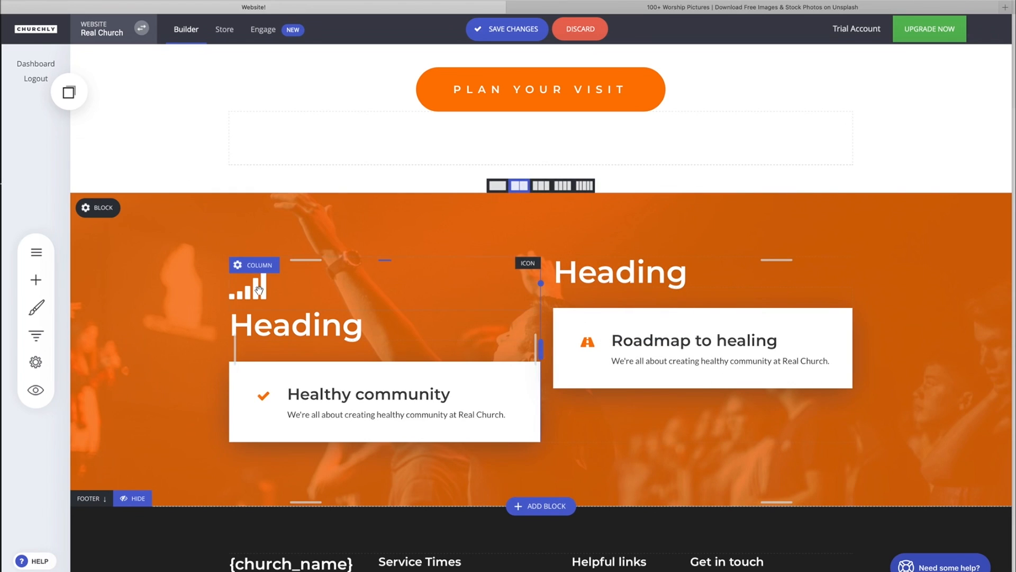
- Add an icon widget below the Plan Your Visit button
scroll(259, 289, "up", 4)
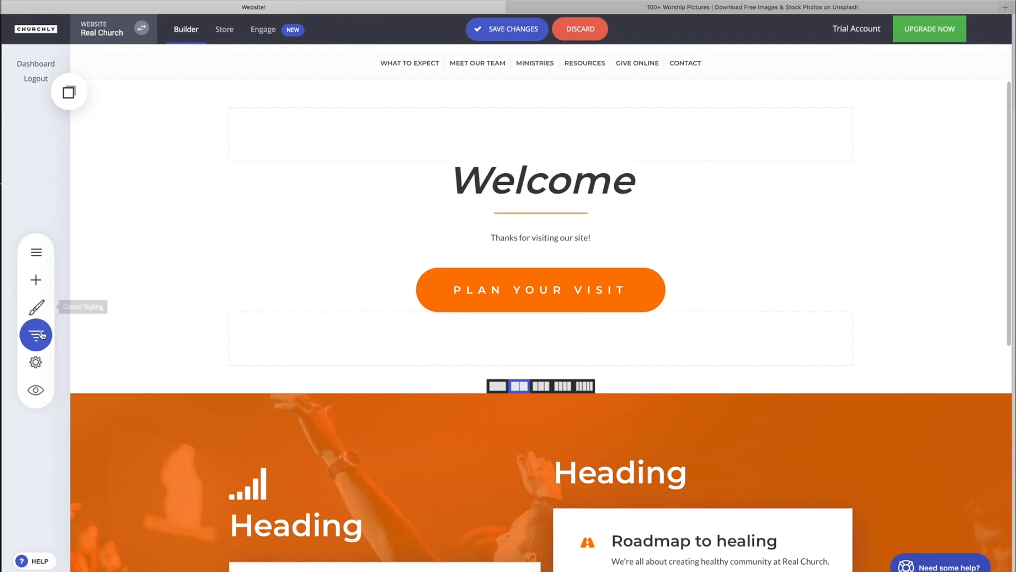
left_click(35, 280)
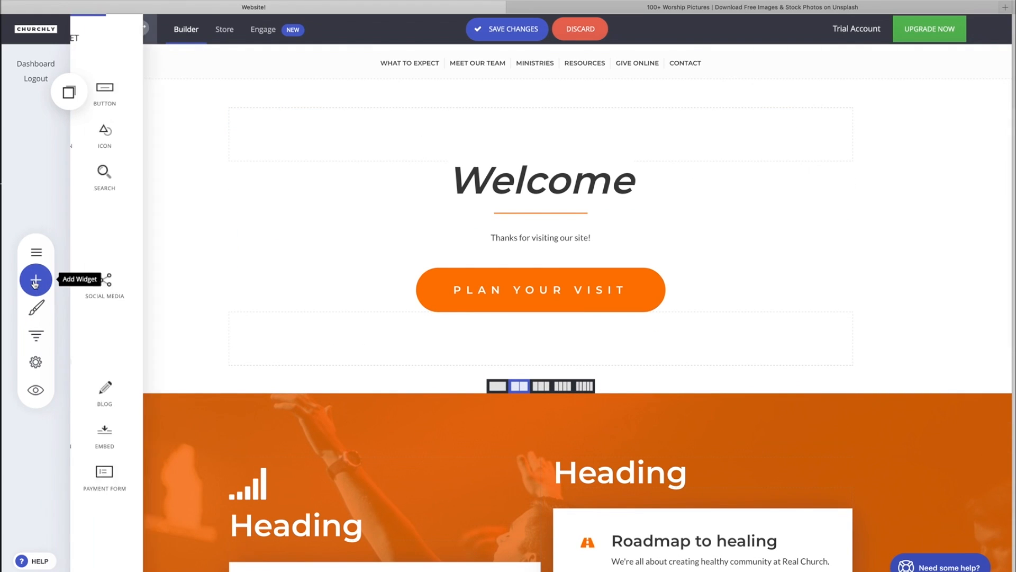
left_click_drag(212, 132, 546, 336)
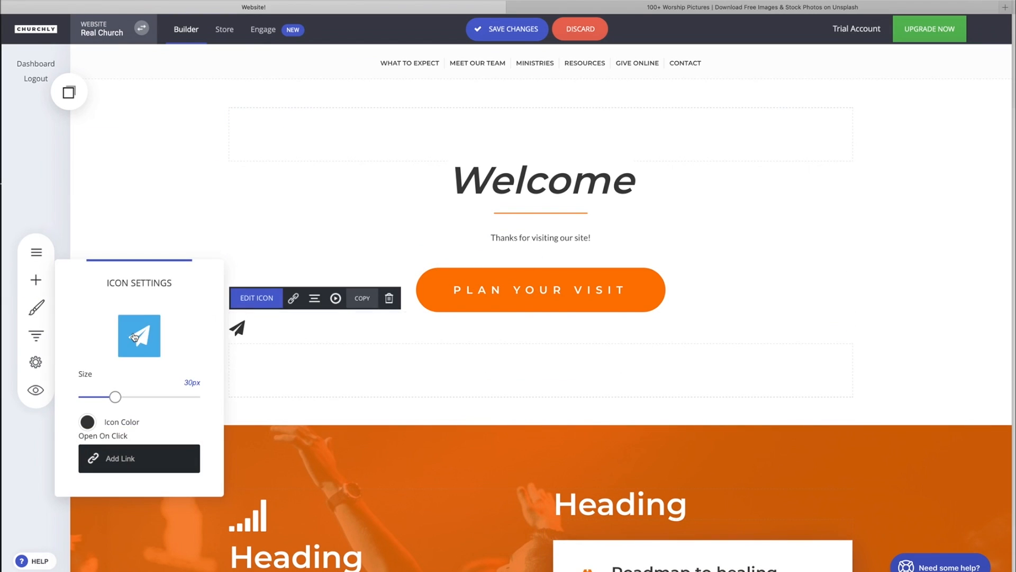
- Search the icon picker for "arr" and set the new icon to the circled down-arrow
left_click(139, 337)
type("arr")
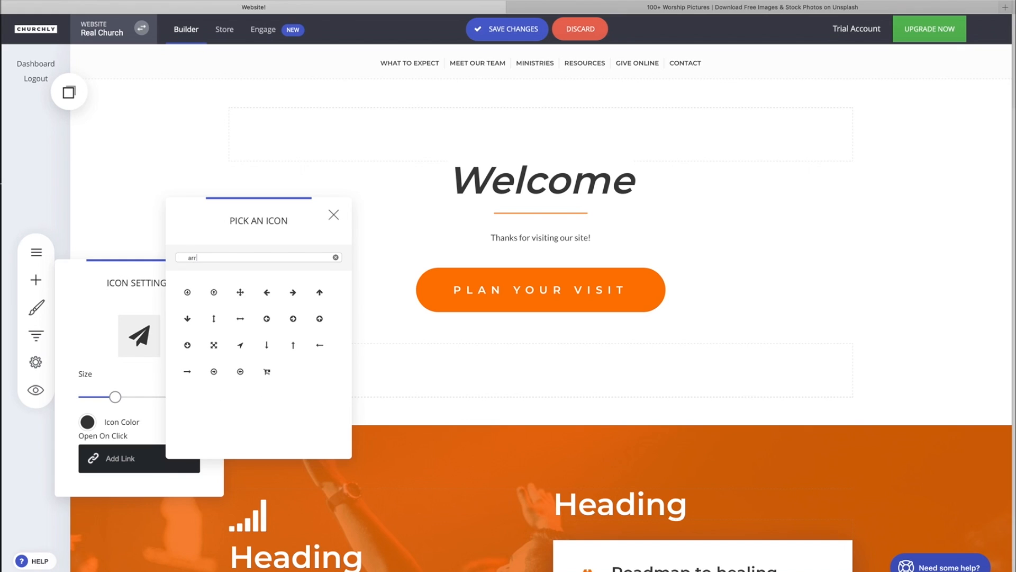
left_click(189, 294)
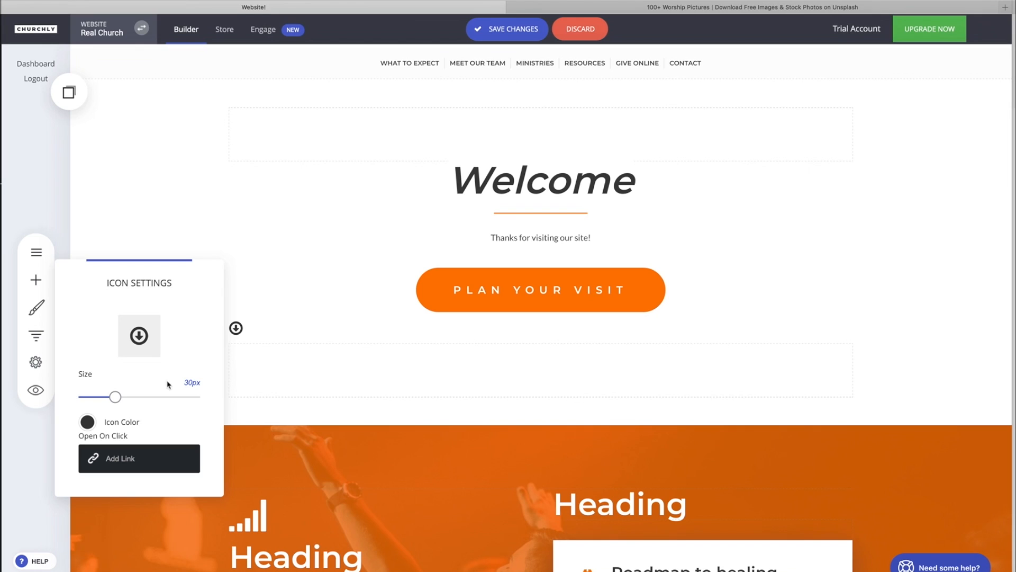
- Colour the down-arrow icon light grey (CACACA) and enlarge it with the size slider
left_click(88, 422)
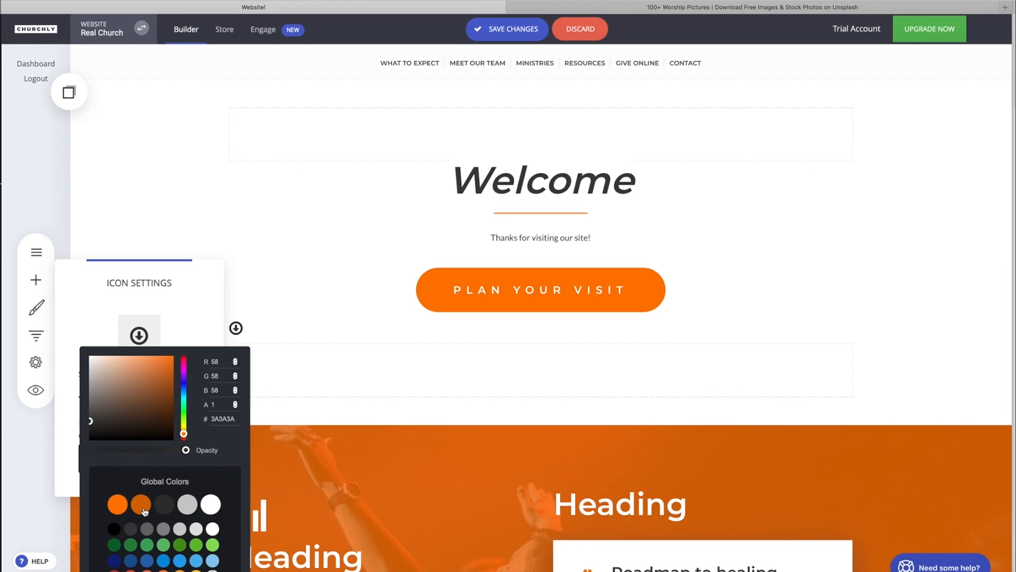
left_click(165, 506)
left_click(188, 504)
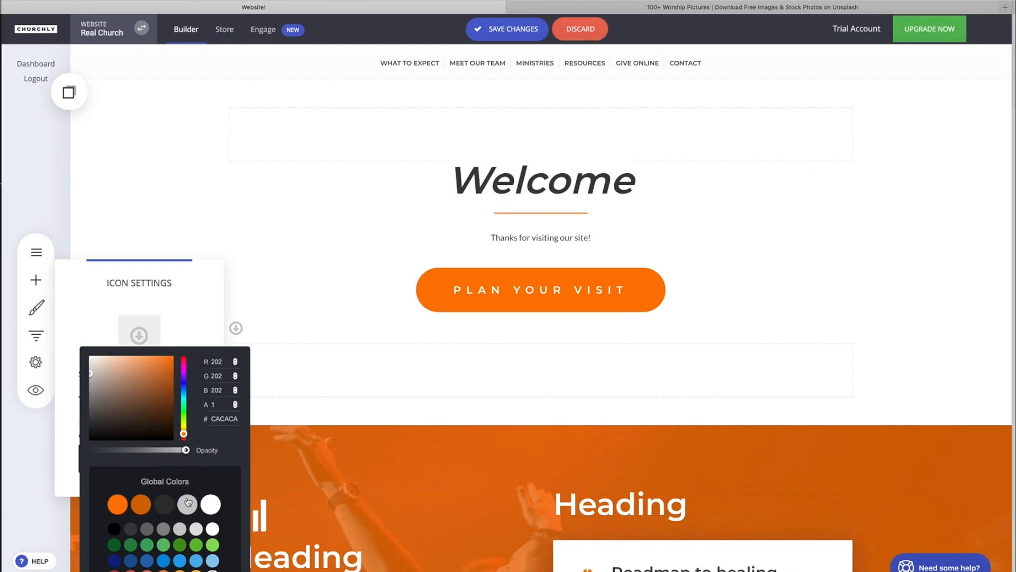
left_click(80, 329)
left_click_drag(114, 396, 163, 397)
left_click(301, 407)
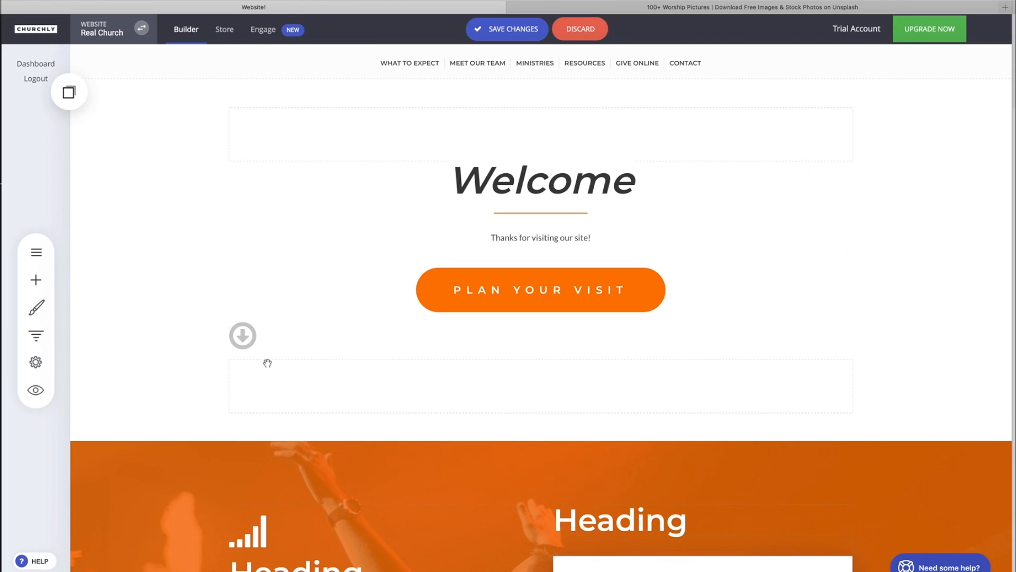
- Center-align the down-arrow icon
mouse_move(249, 344)
left_click(314, 298)
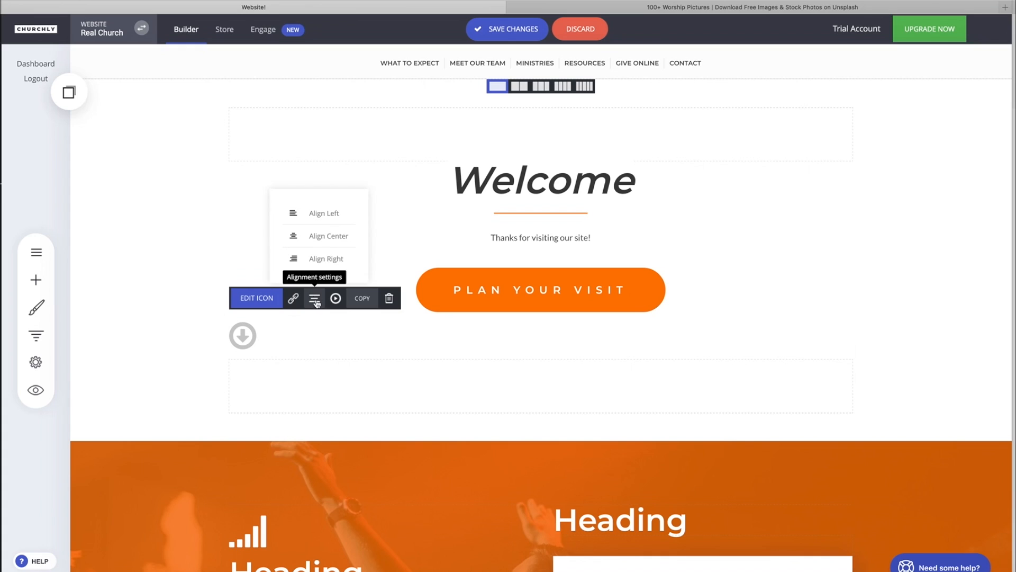
left_click(336, 237)
mouse_move(469, 346)
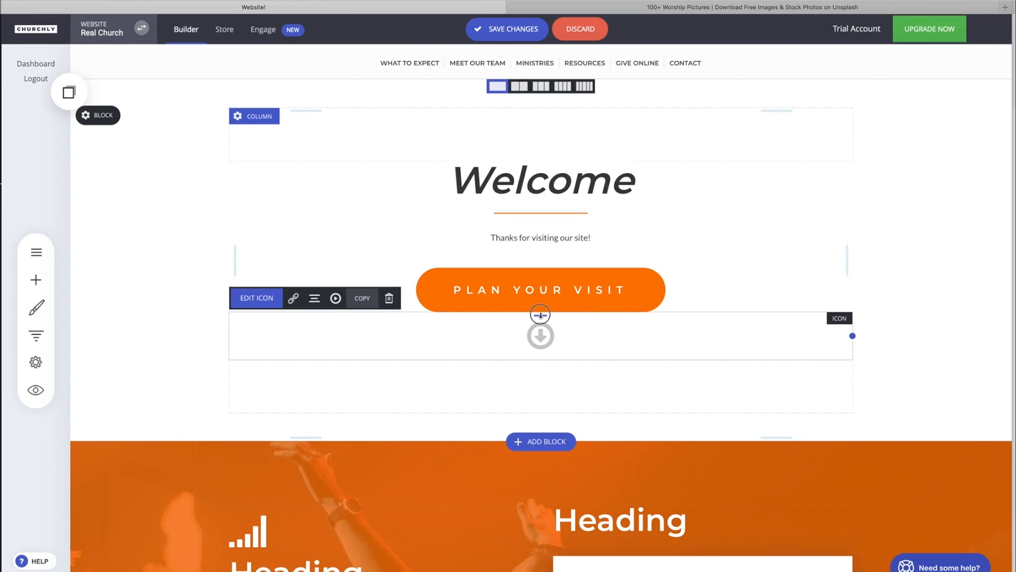
- Add a little space above the down-arrow icon and enlarge it further
left_click_drag(541, 315, 541, 328)
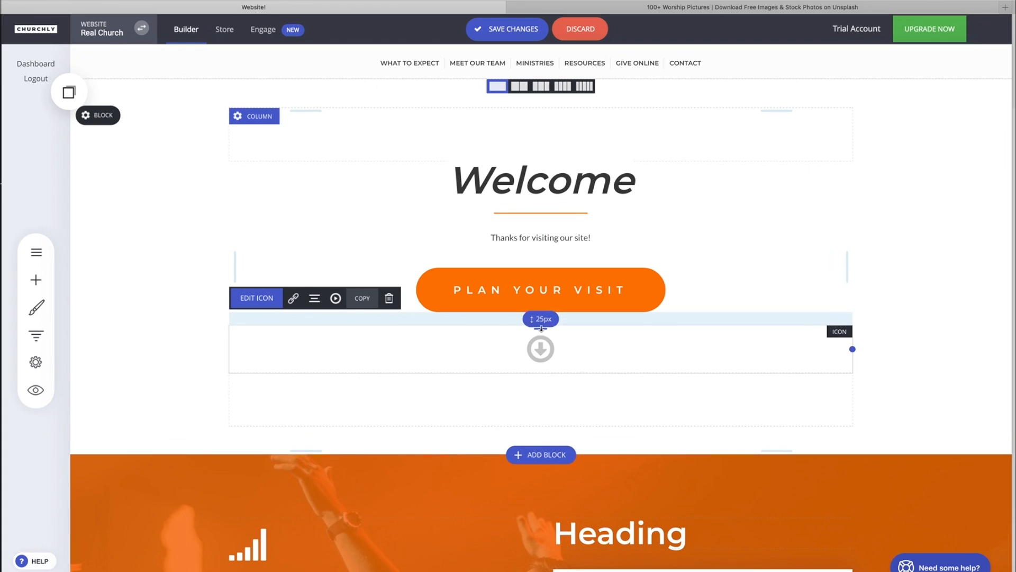
left_click(256, 298)
left_click_drag(174, 409, 241, 411)
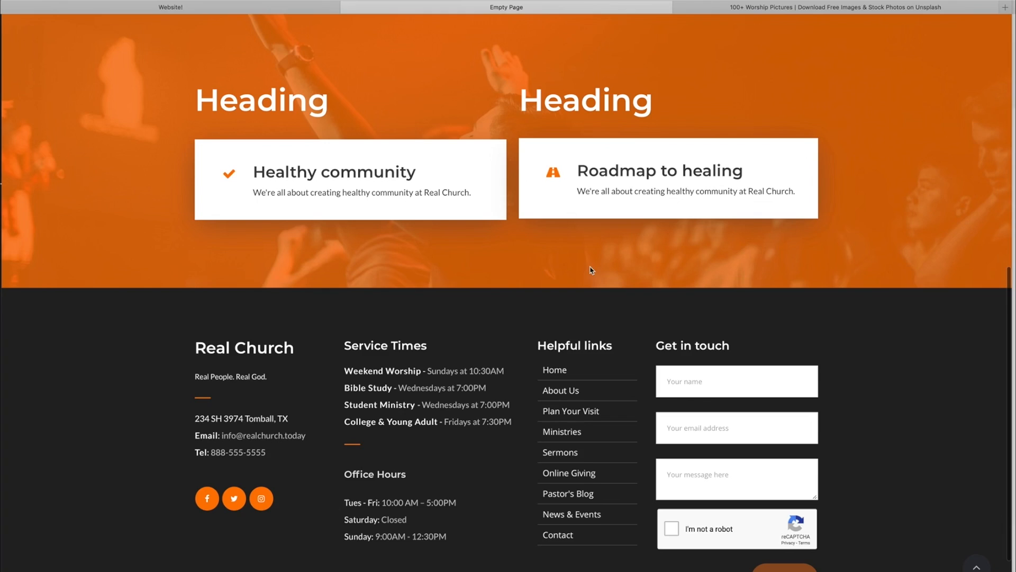
- Review the arrow icon and orange heading block in the live preview, then return to the builder
scroll(513, 290, "up", 7)
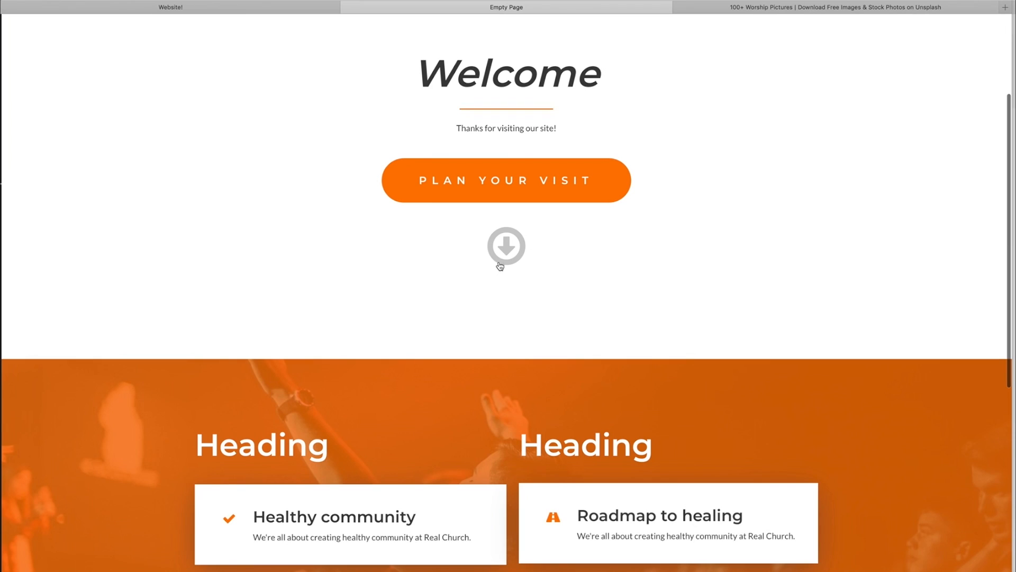
scroll(504, 325, "down", 5)
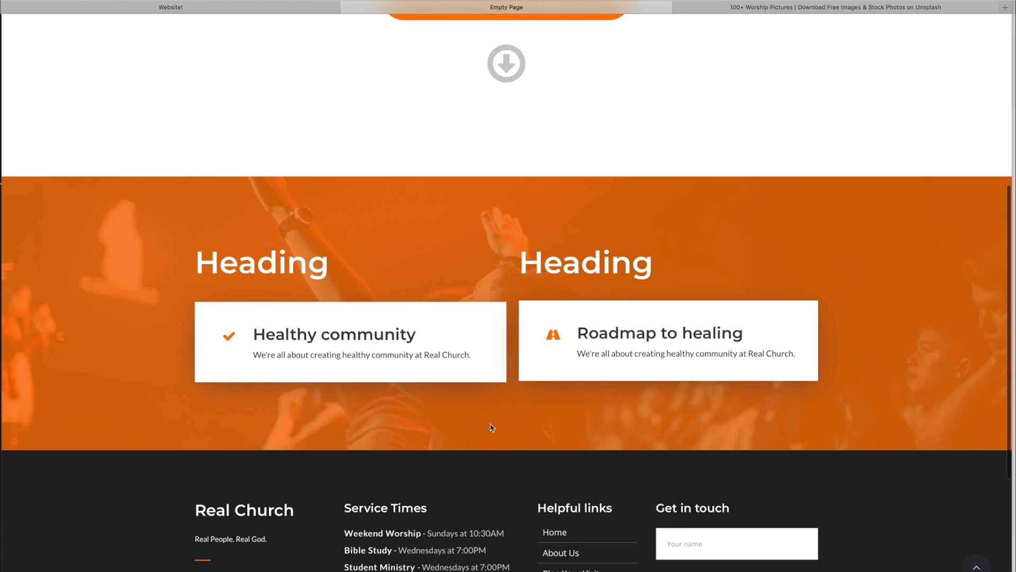
scroll(494, 261, "up", 5)
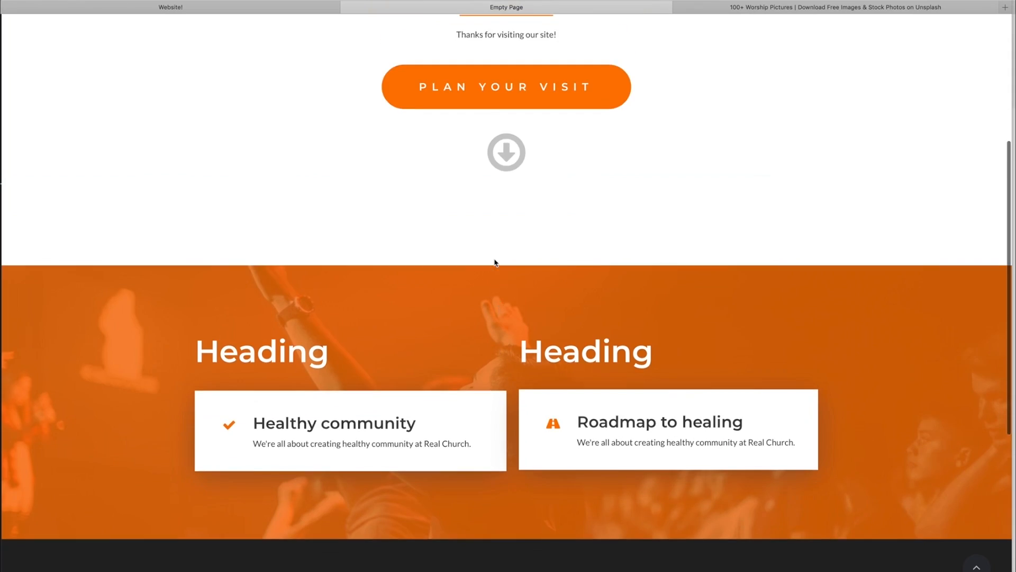
left_click(314, 8)
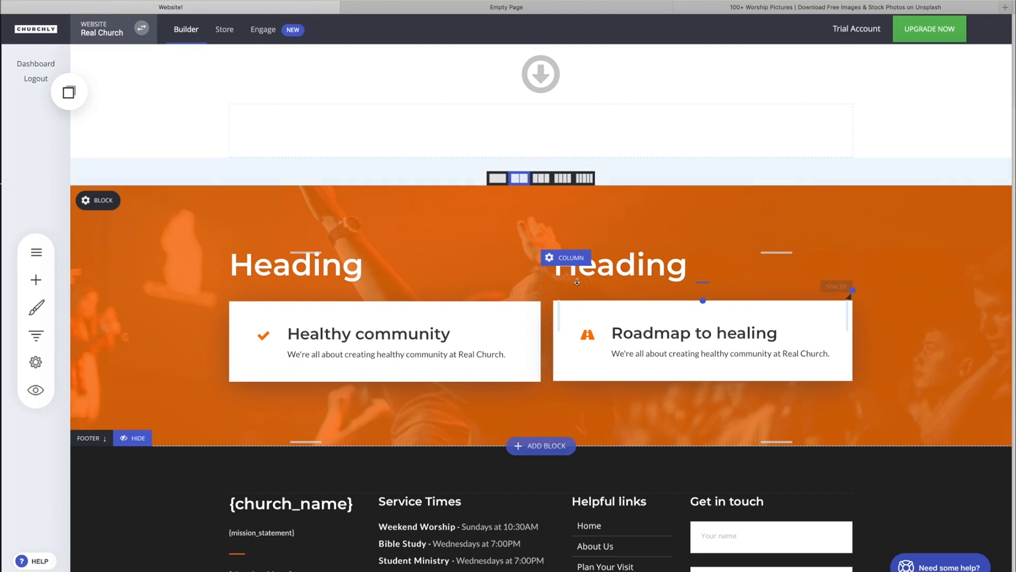
- Open the help widget and browse its Answers and Ask tabs
scroll(575, 282, "up", 5)
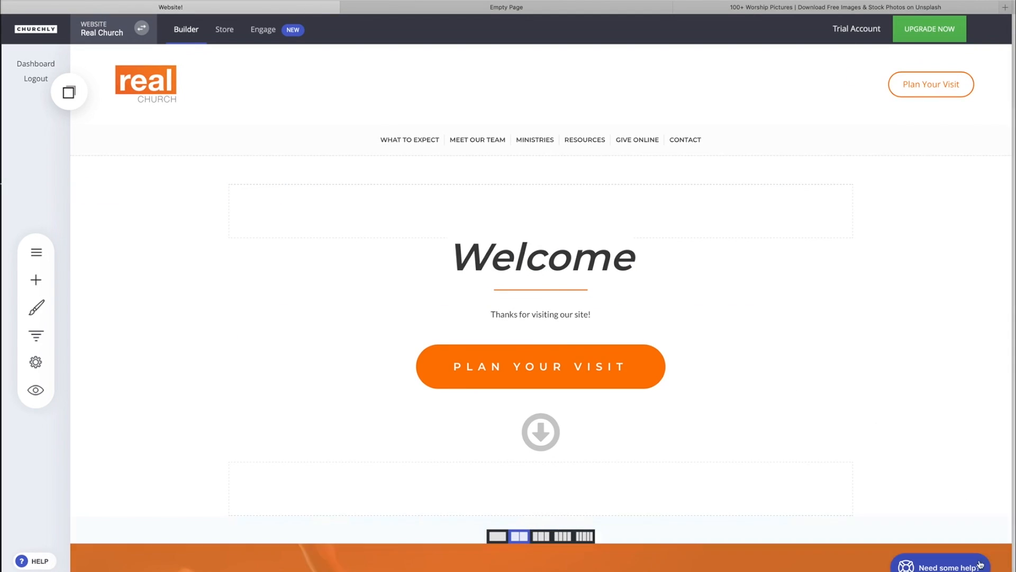
left_click(947, 565)
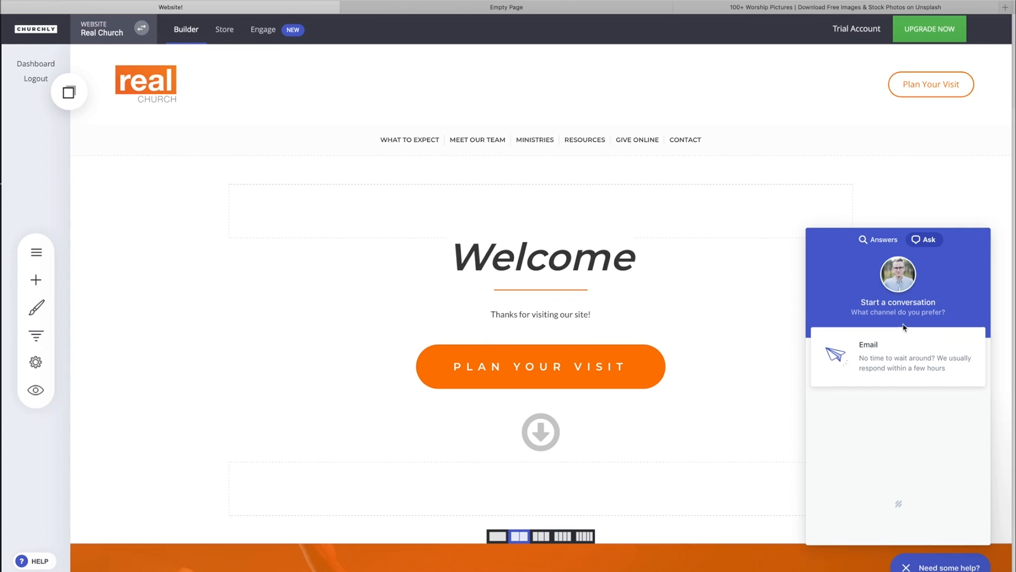
left_click(883, 241)
left_click(919, 241)
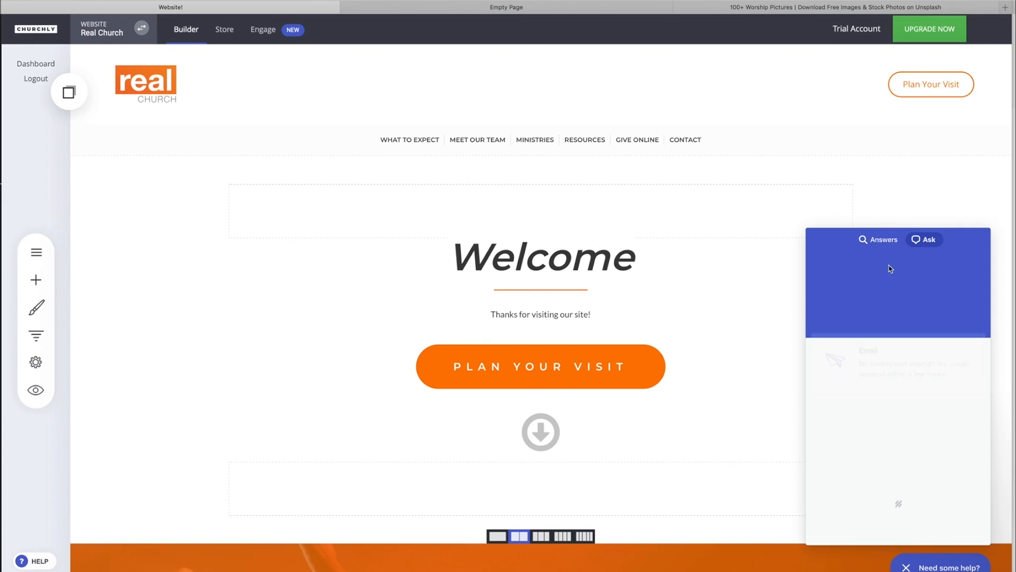